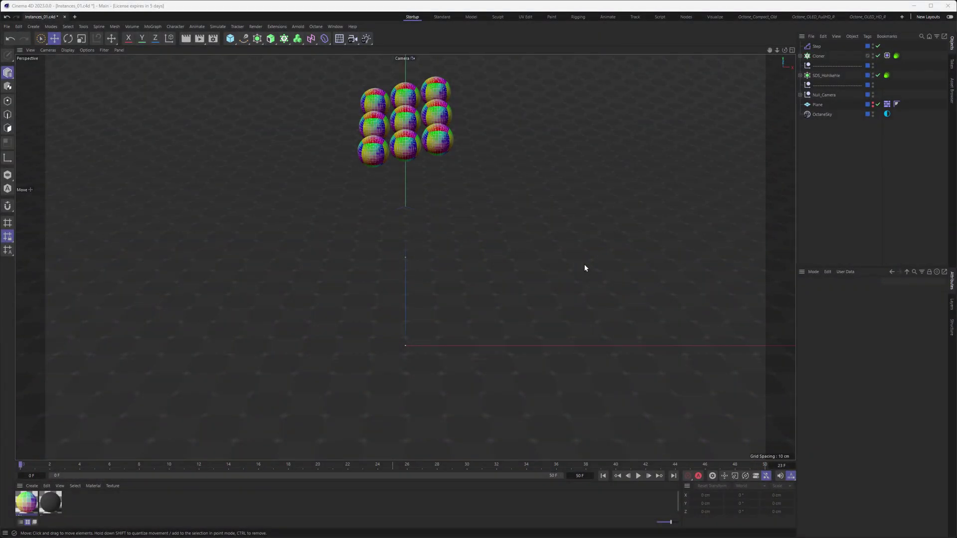
Step: Play and stop the falling-sphere simulation back at frame 0, then show the Cloner's Dynamics Body tag
click(638, 476)
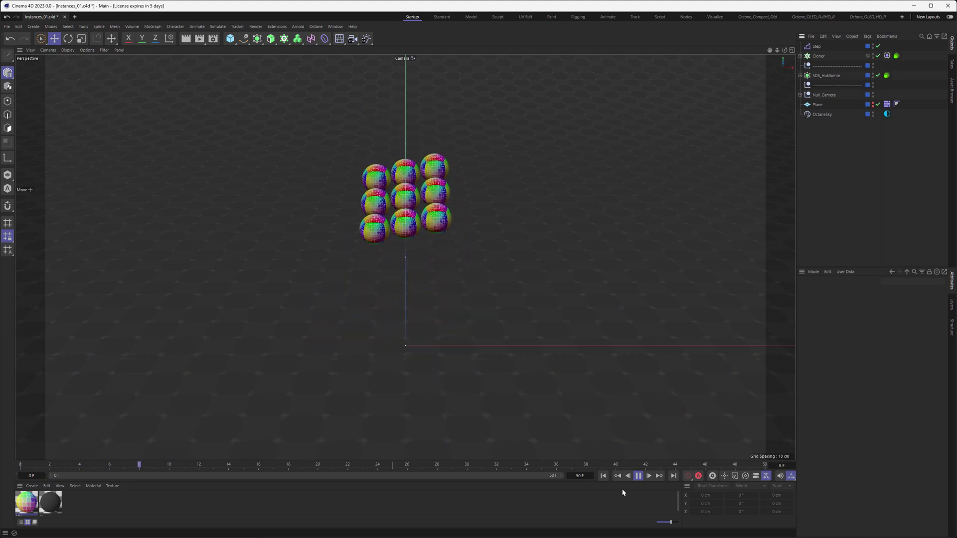
click(638, 476)
click(603, 476)
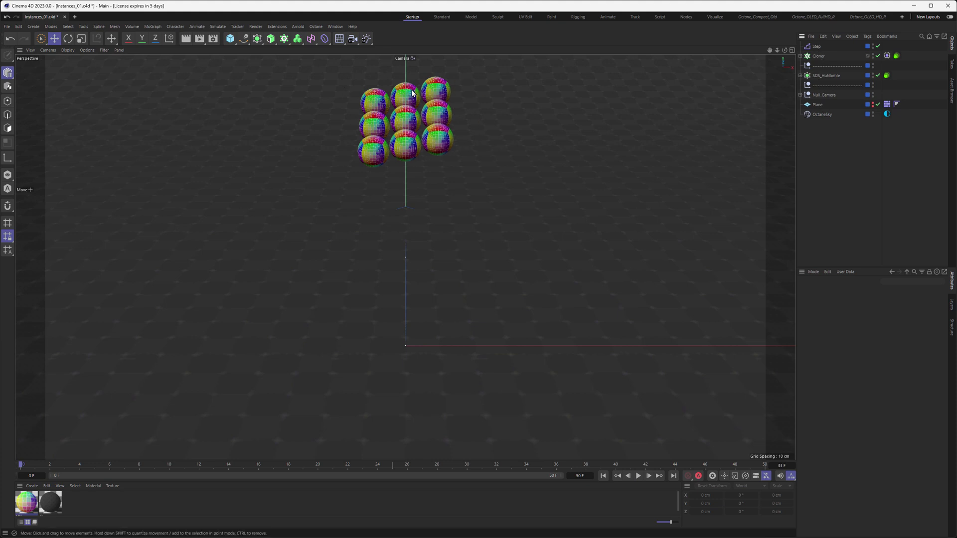
click(887, 56)
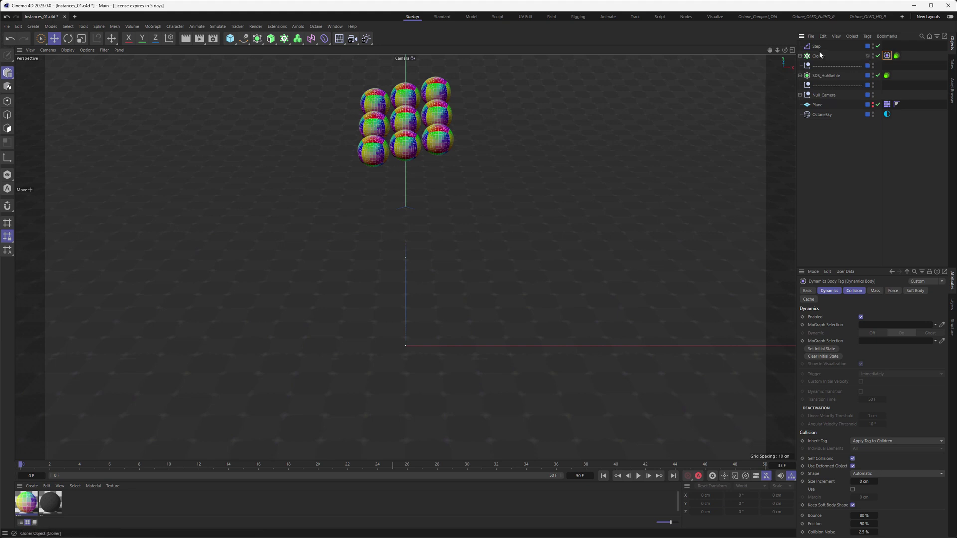
Step: In the Cloner's Octane ObjectTag Motion blur tab, keep Object motion blur set to Transform
click(897, 56)
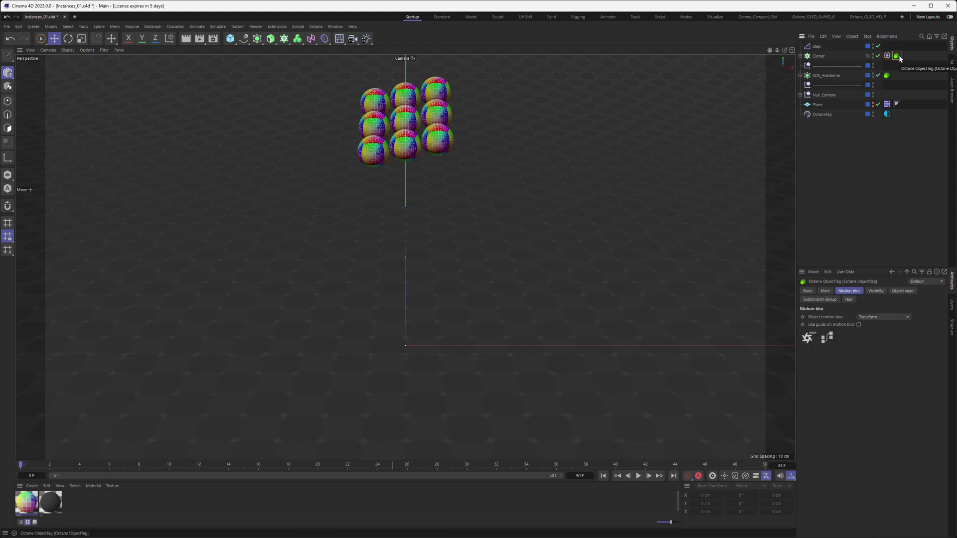
click(872, 317)
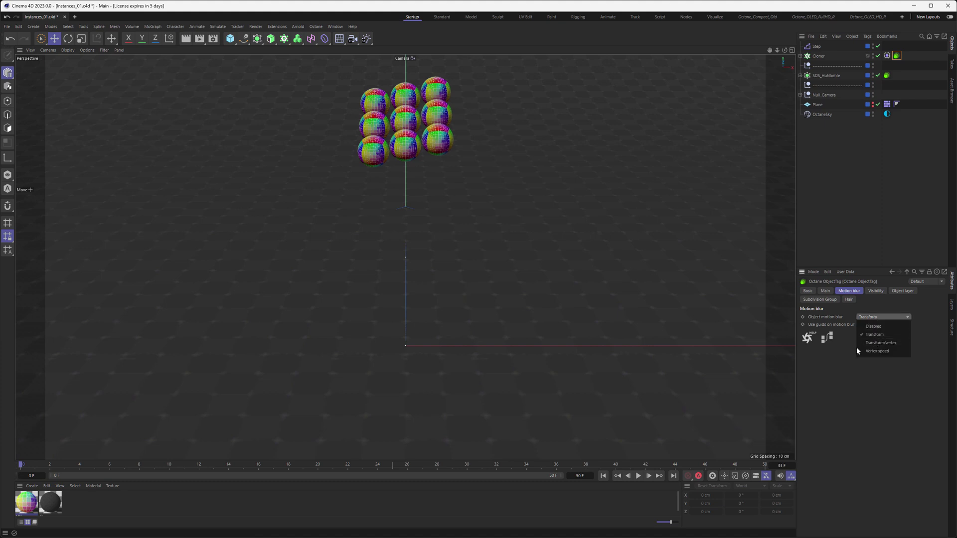
click(839, 352)
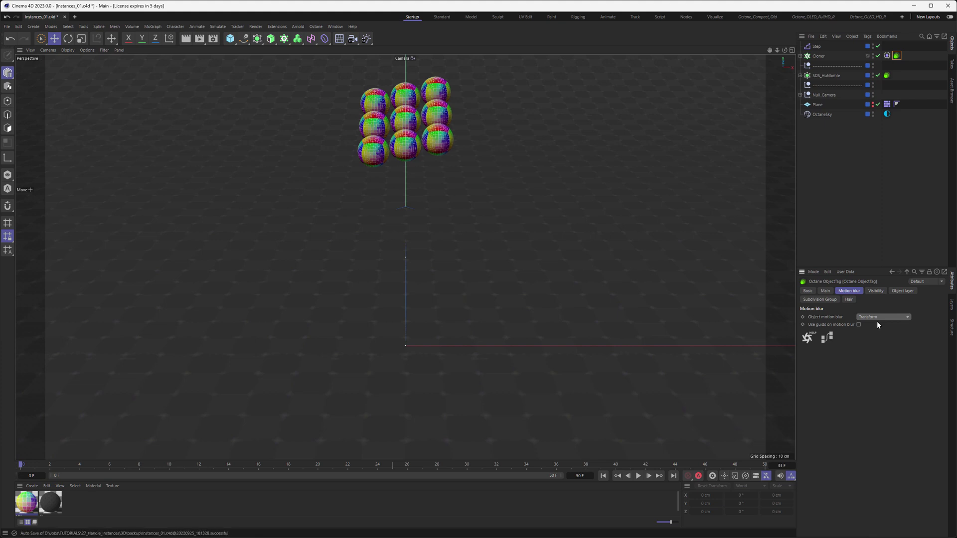
Step: Enable motion blur in the Octane Camera tag of the Camera inside Null_Camera
click(800, 94)
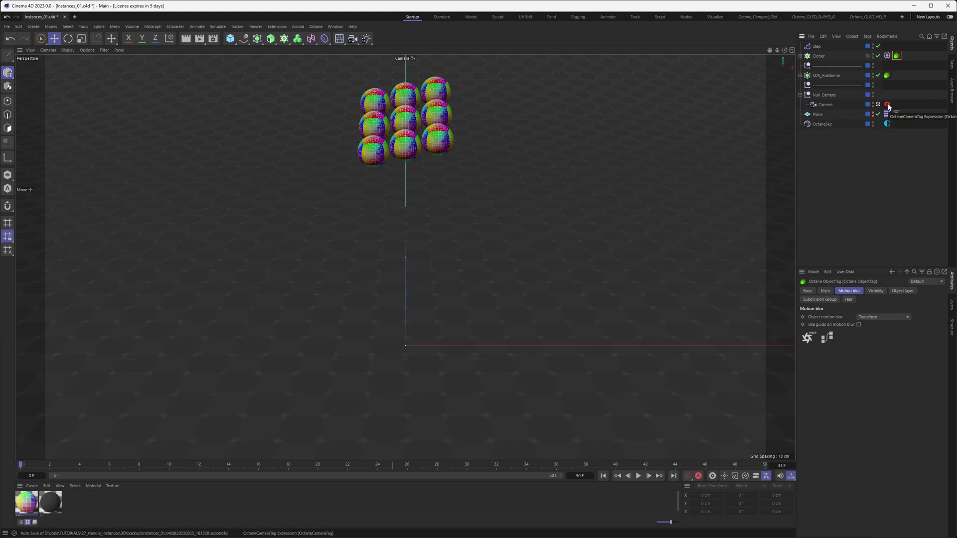
click(887, 105)
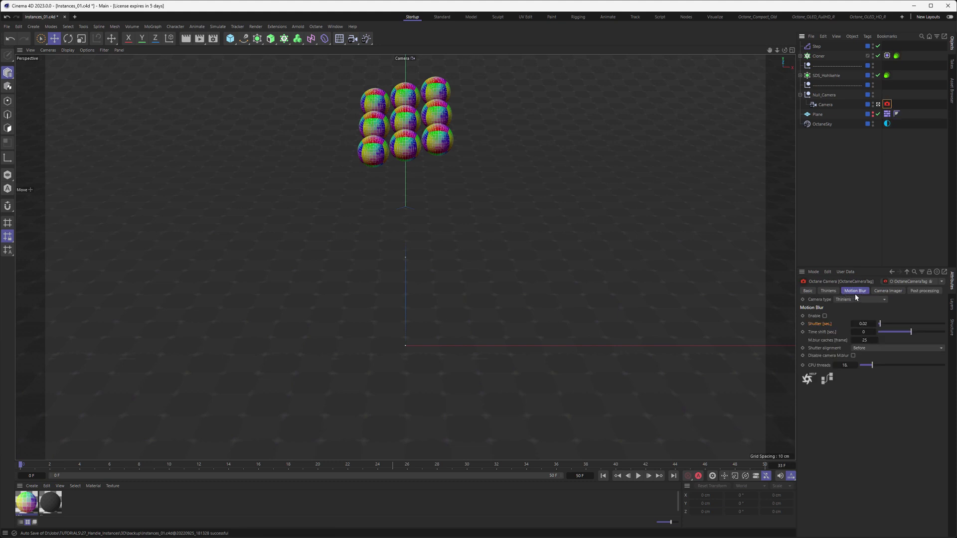
click(825, 316)
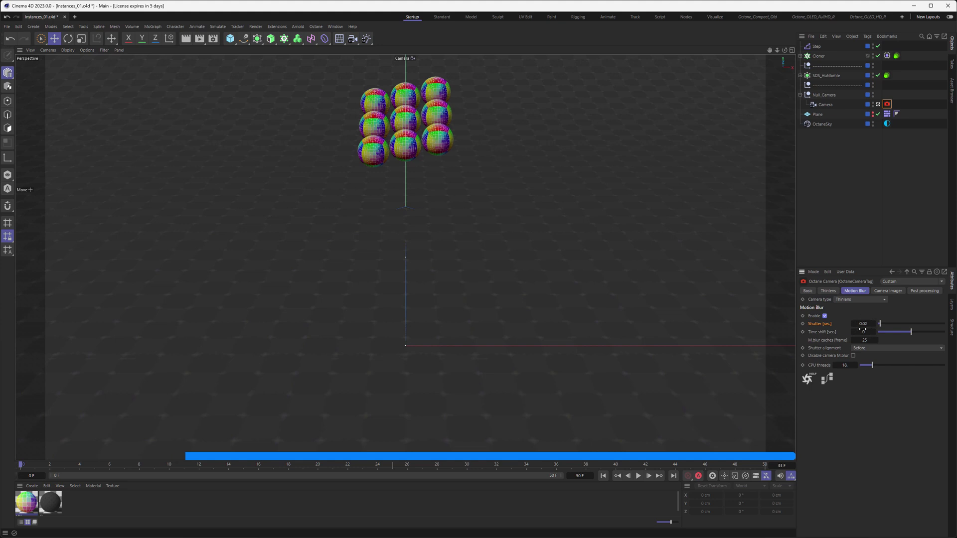
Step: Enter 1/25 as the Octane camera shutter time, giving 0.04 sec, after trying 0.02 and 0.016667
click(863, 324)
text(1)
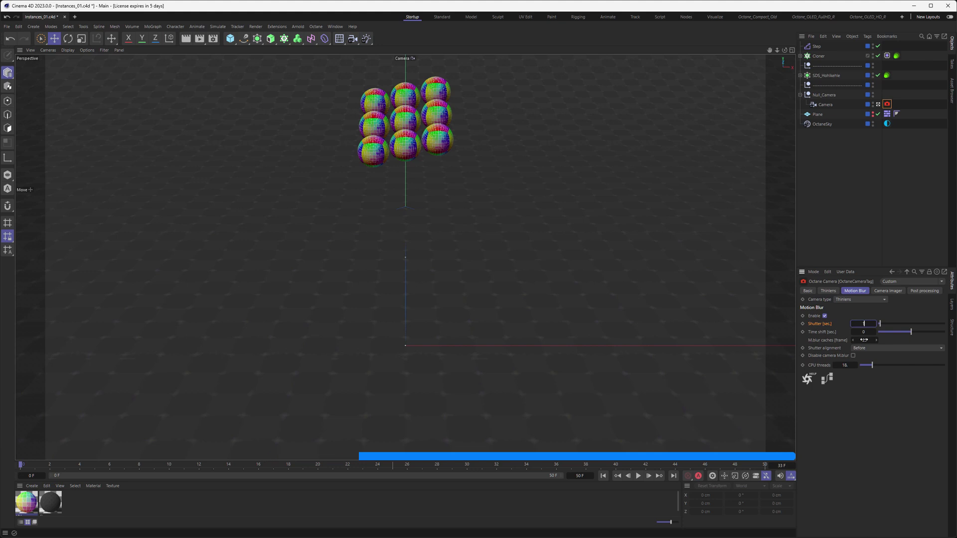
text(0.02)
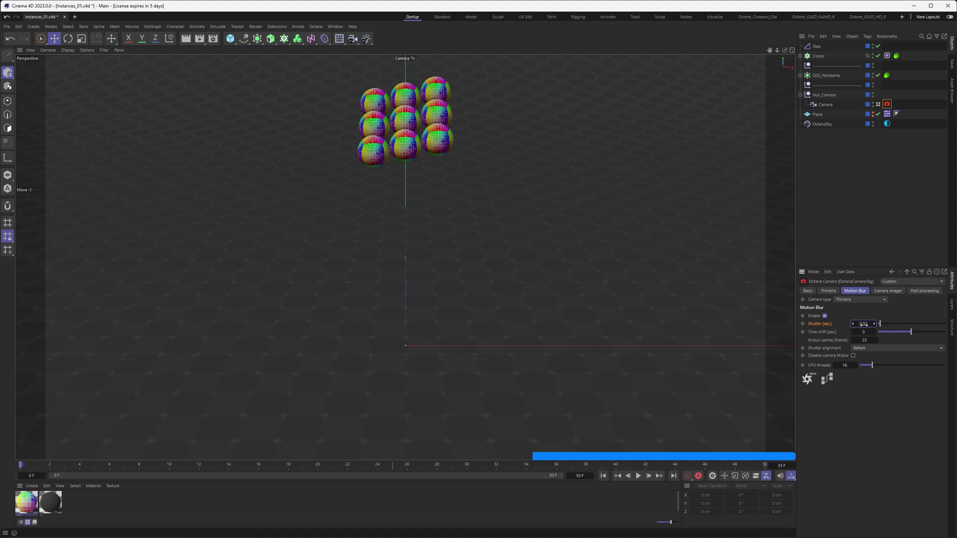
click(863, 323)
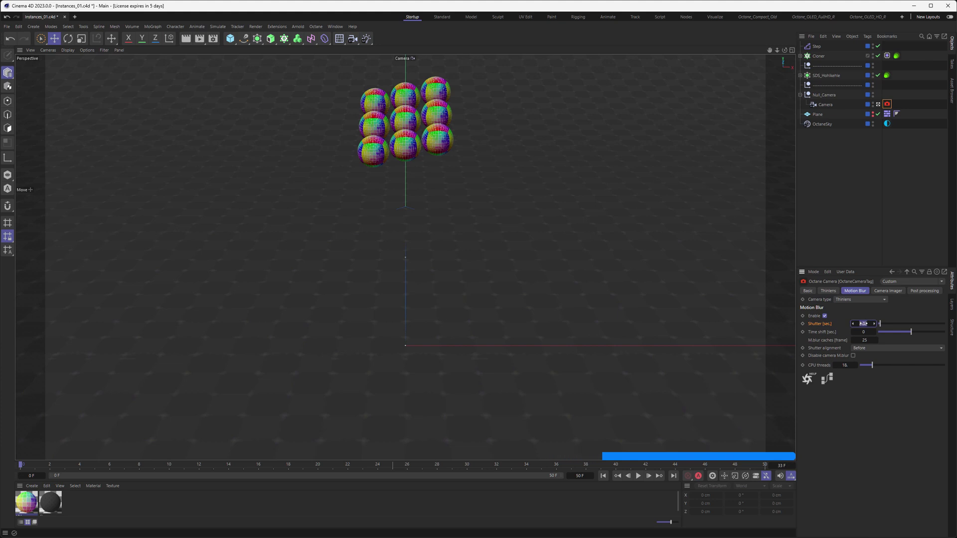
key(BackSpace)
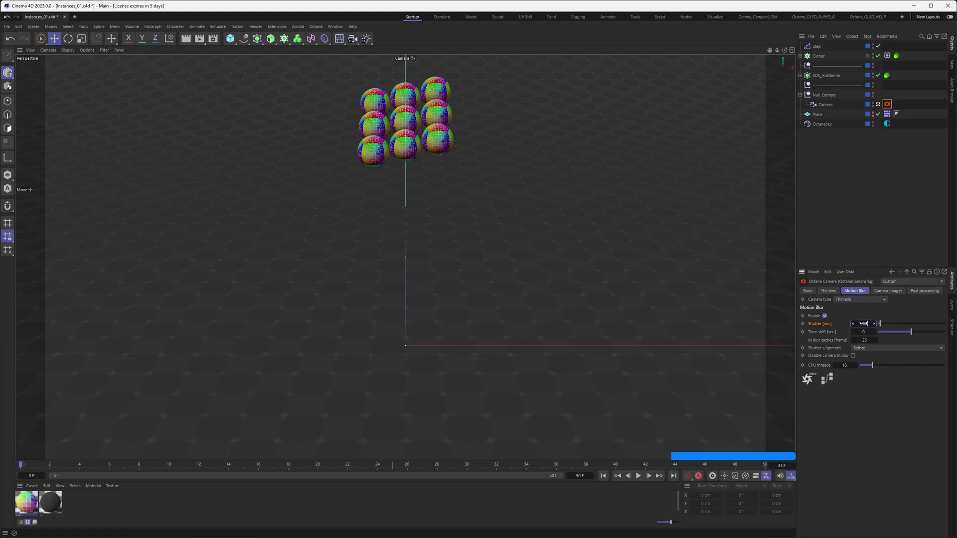
text(0.016667)
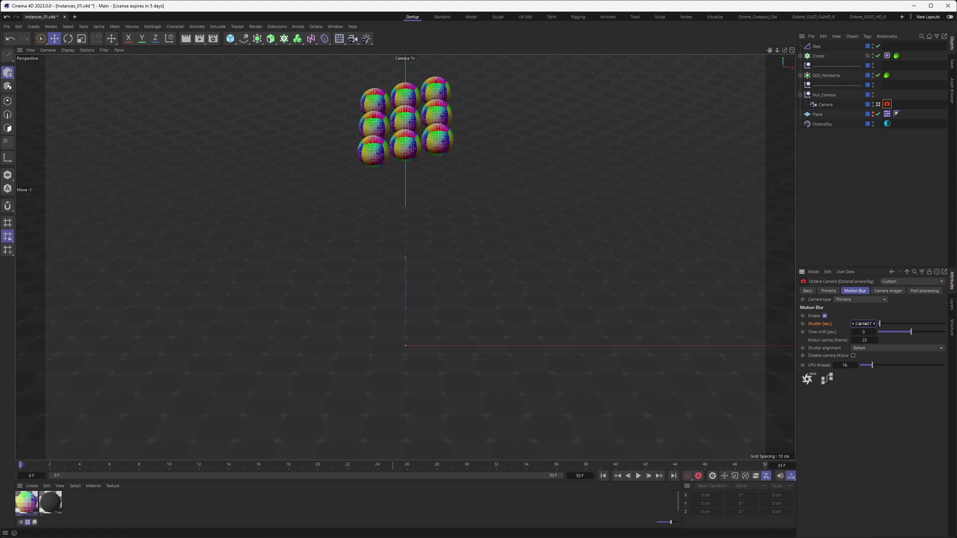
double_click(861, 323)
key(BackSpace)
text(1/25)
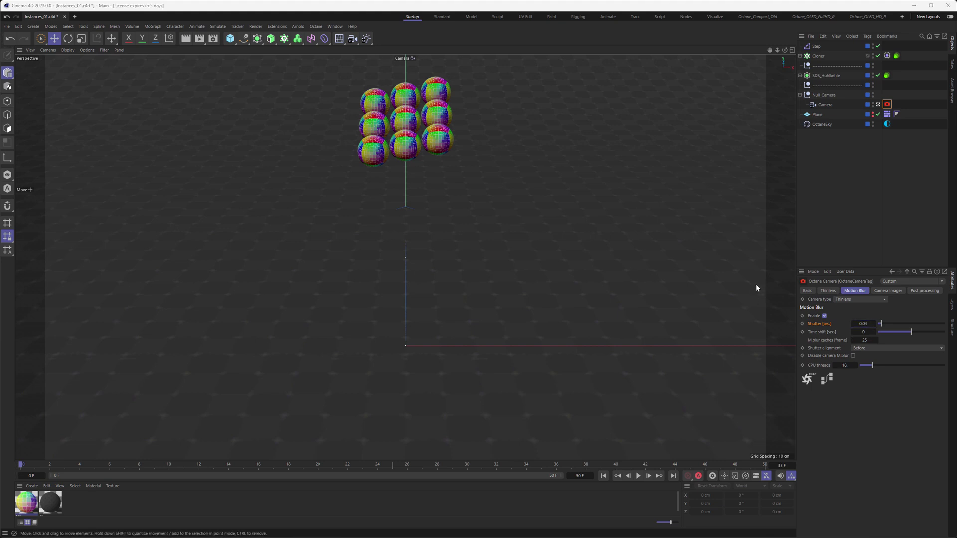
Step: Limit the Object Manager to the Cloner's layer, expand Cloner to show its Sphere, and select Cloner
click(953, 304)
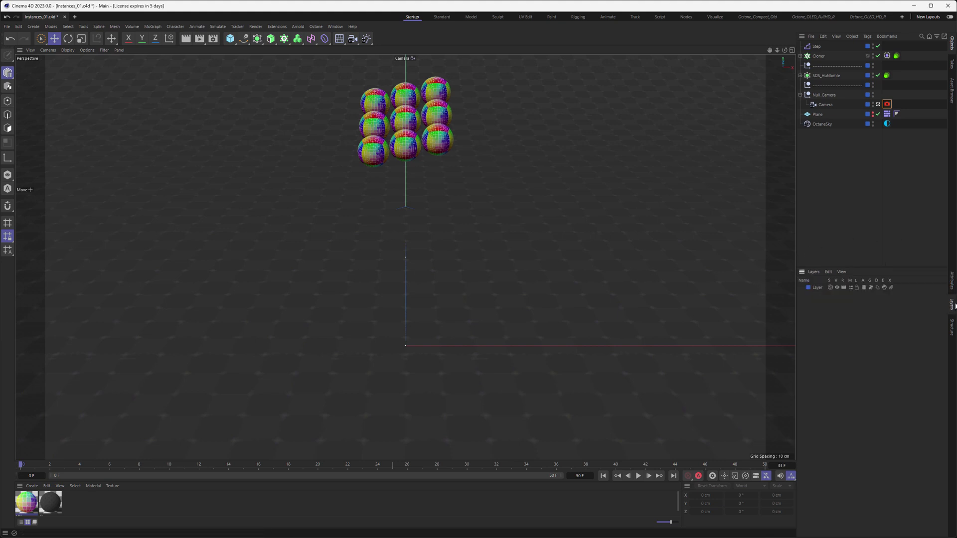
click(851, 287)
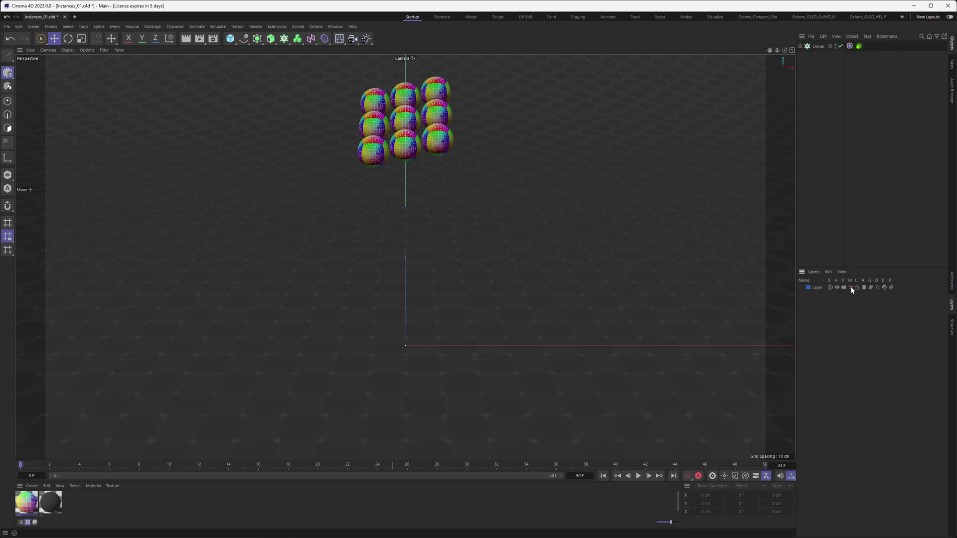
click(801, 46)
click(952, 280)
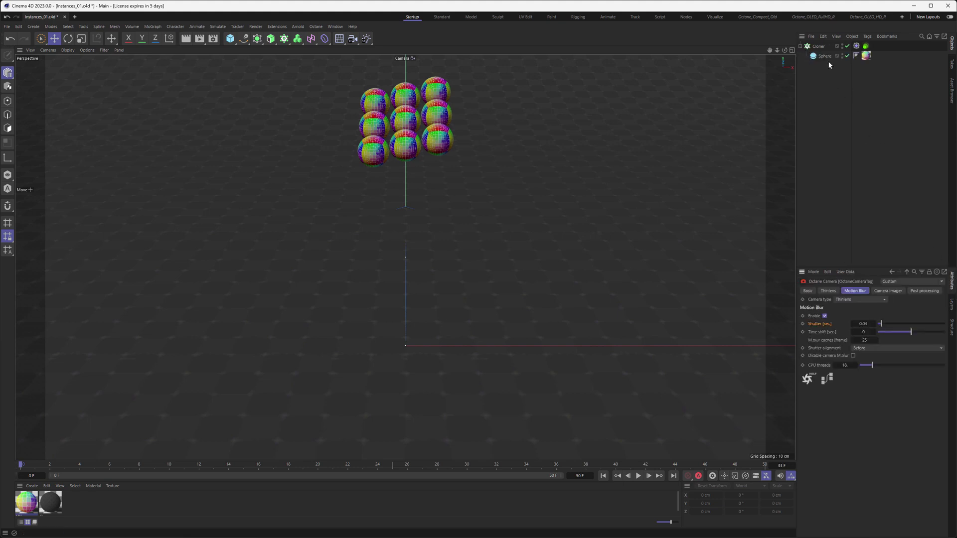
click(818, 46)
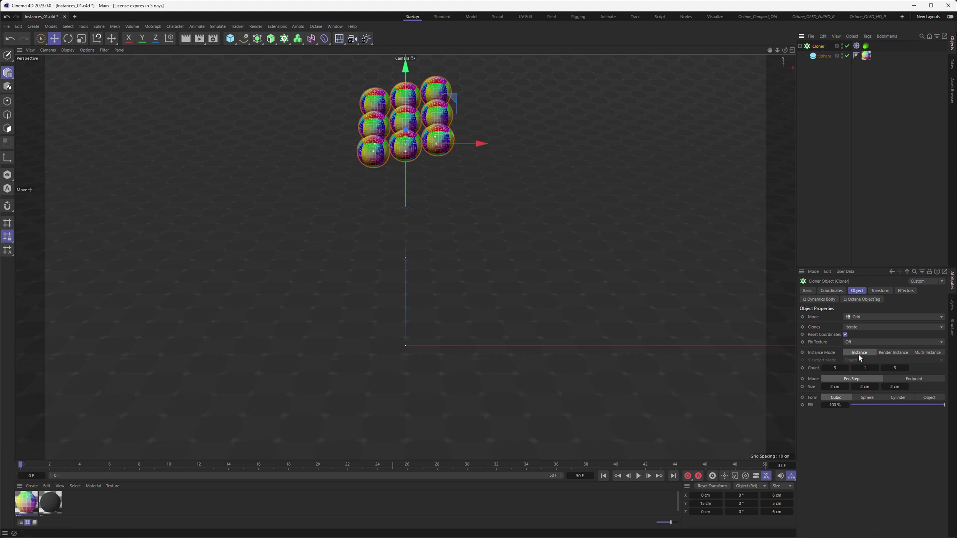
Step: Make the Cloner editable to inspect the nine spheres, then undo back to the live Cloner
key(c)
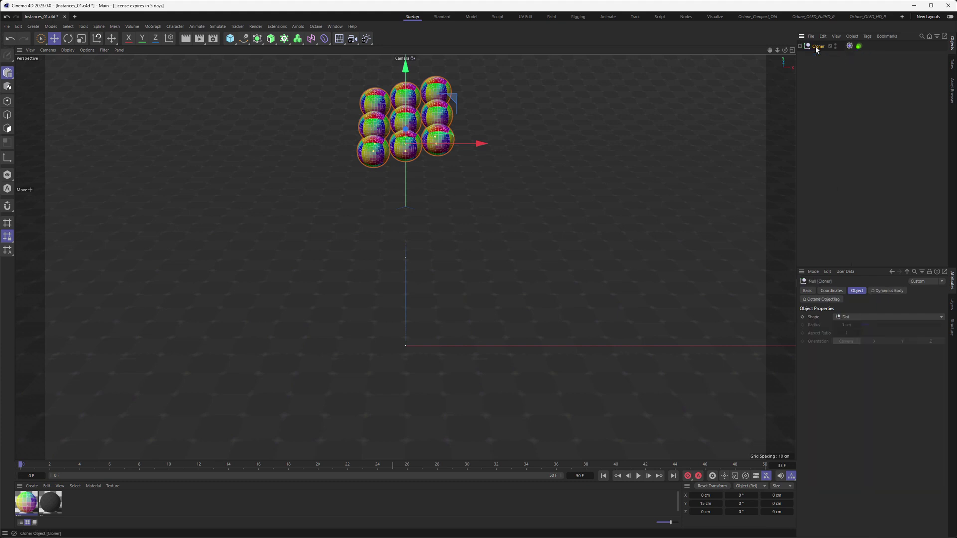
click(801, 46)
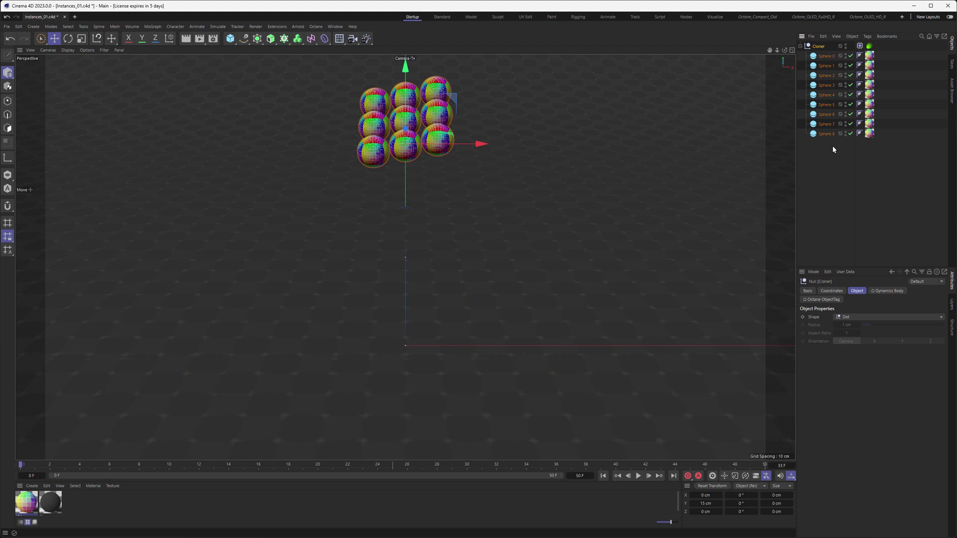
click(9, 43)
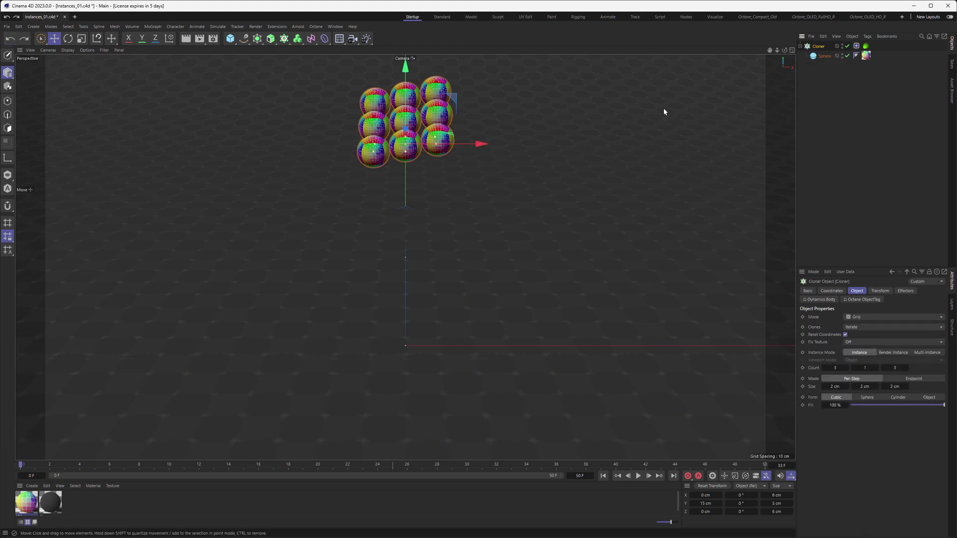
Step: Render the animation to the Picture Viewer without saving, then play and scrub frames to inspect the blur
click(199, 41)
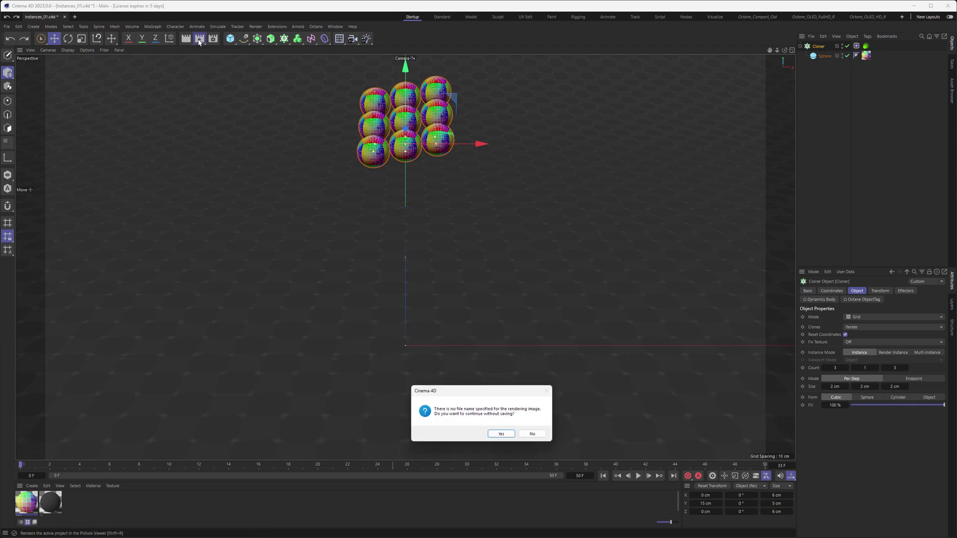
click(501, 436)
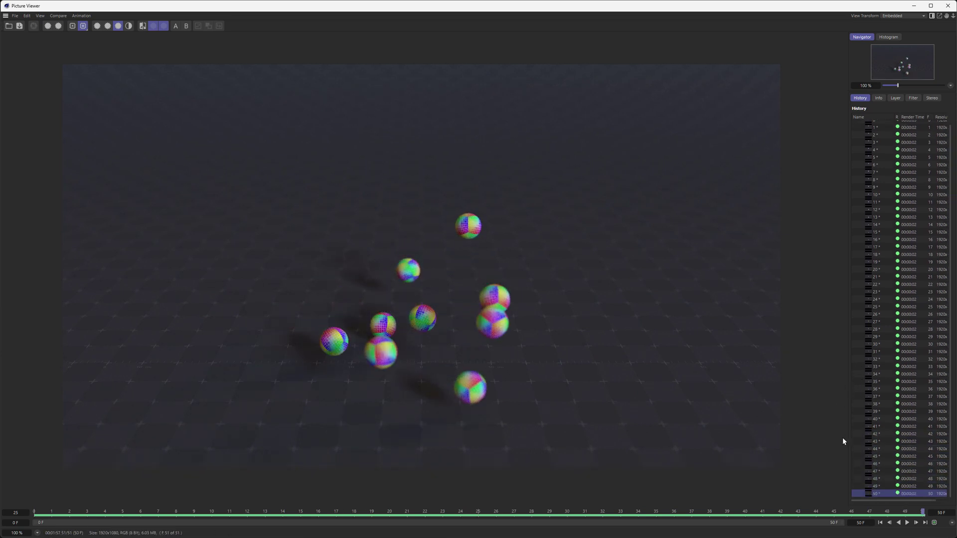
click(905, 521)
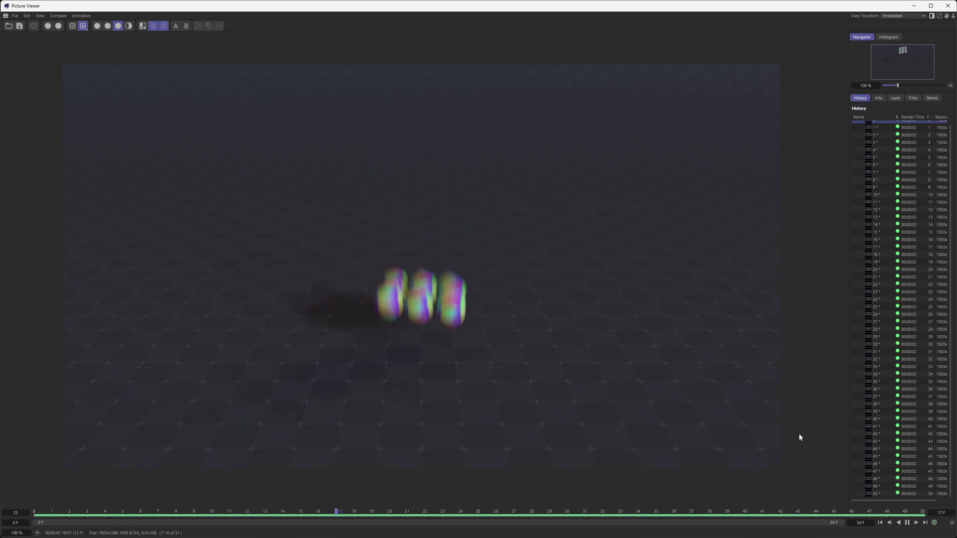
key(space)
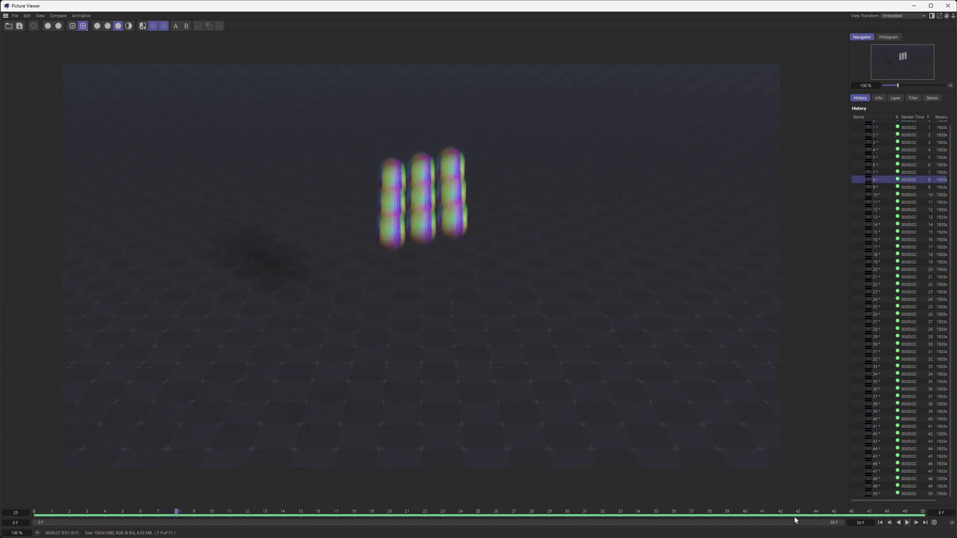
drag(712, 512, 794, 513)
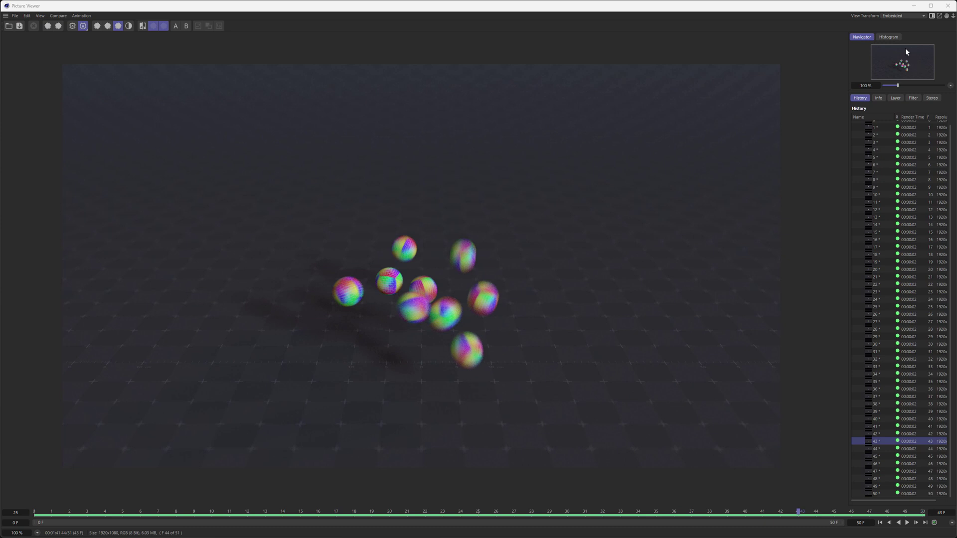
Step: Set the Cloner's Instance Mode to Render Instance, then make it editable to inspect the converted spheres
click(913, 6)
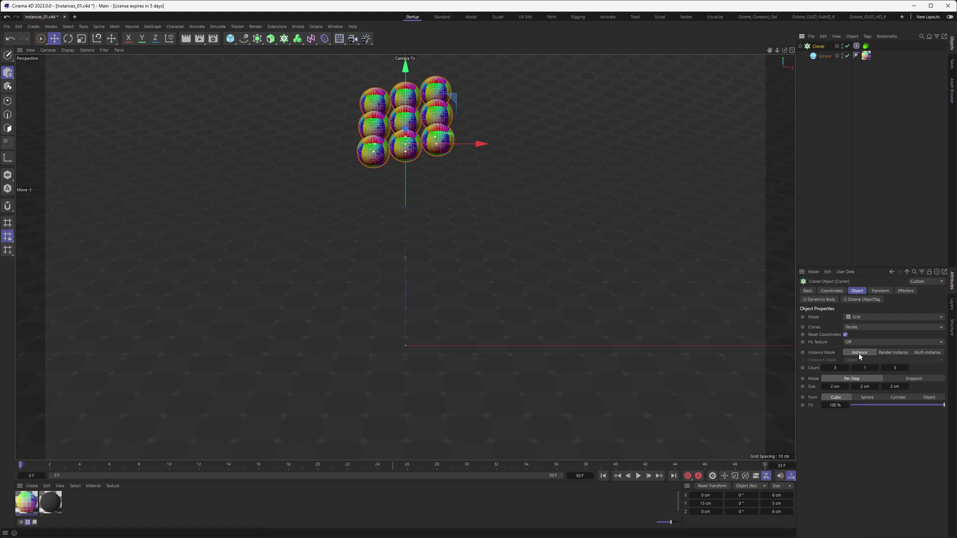
click(894, 353)
key(c)
click(799, 46)
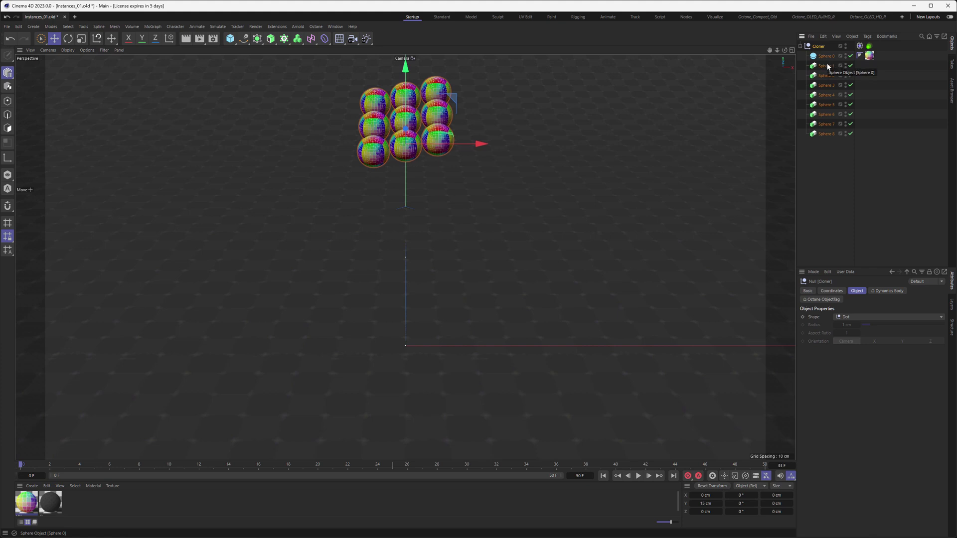
click(827, 66)
shift+click(829, 135)
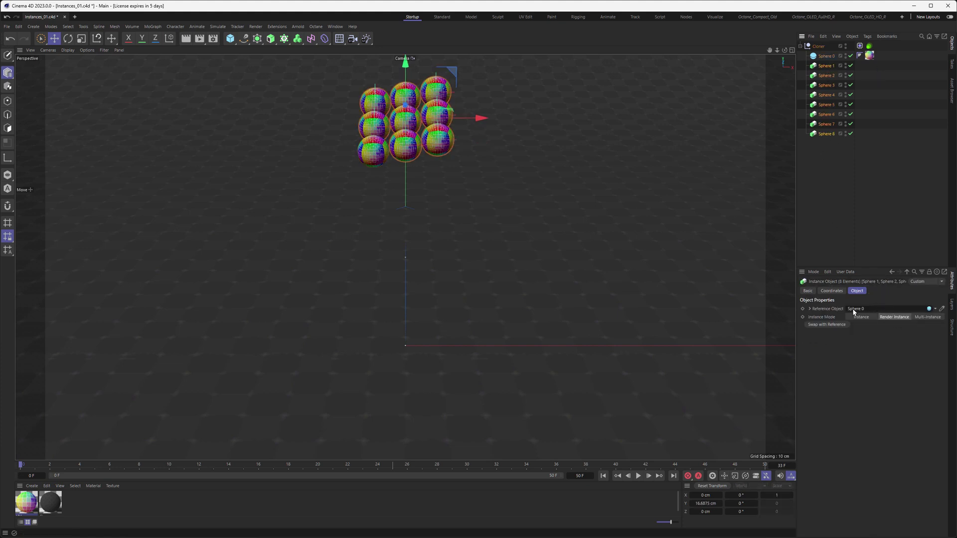
click(935, 308)
click(945, 334)
click(847, 196)
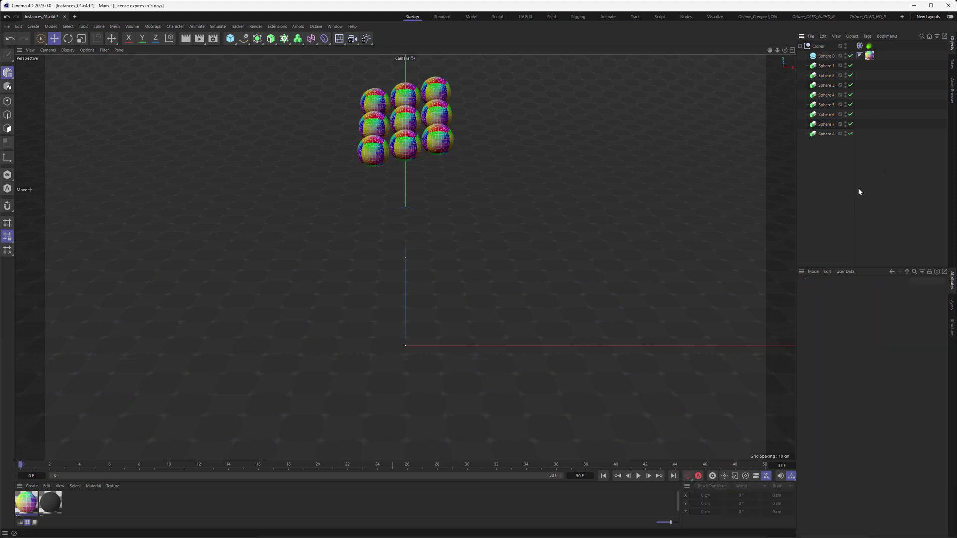
Step: Undo back to the live Cloner with one Sphere and start rendering the animation
click(11, 39)
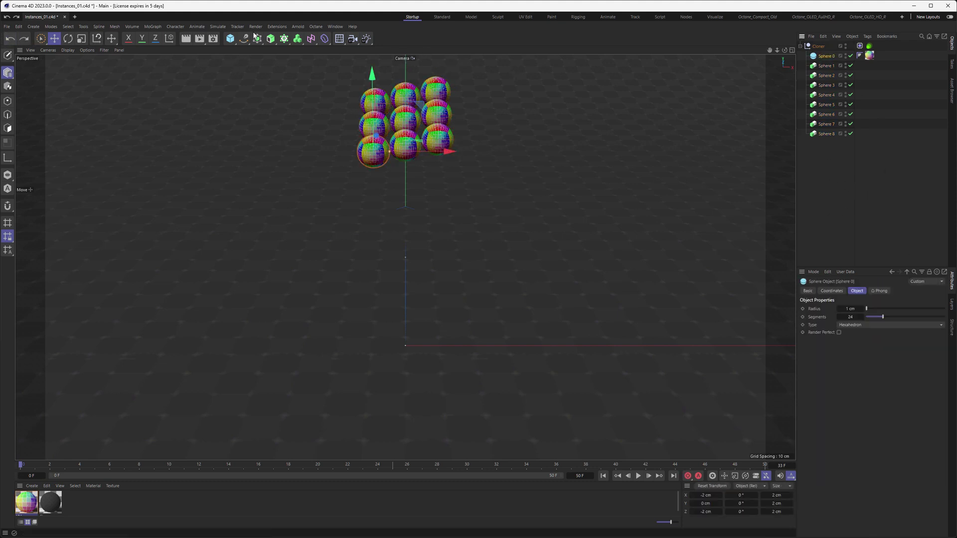
click(11, 40)
click(11, 40)
click(11, 39)
click(11, 39)
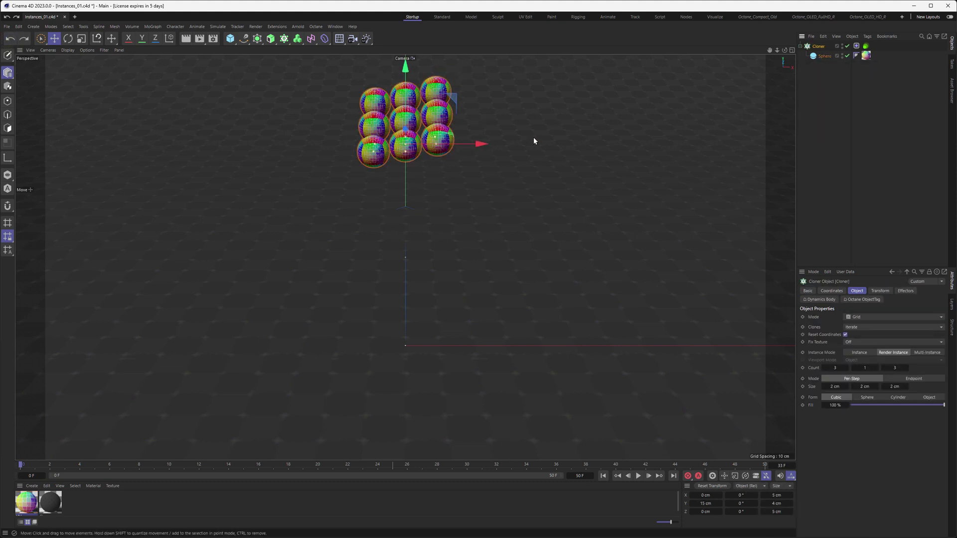
click(200, 39)
Step: Render without saving, then play and scrub frames 29–34 to inspect the smeared spheres
click(495, 434)
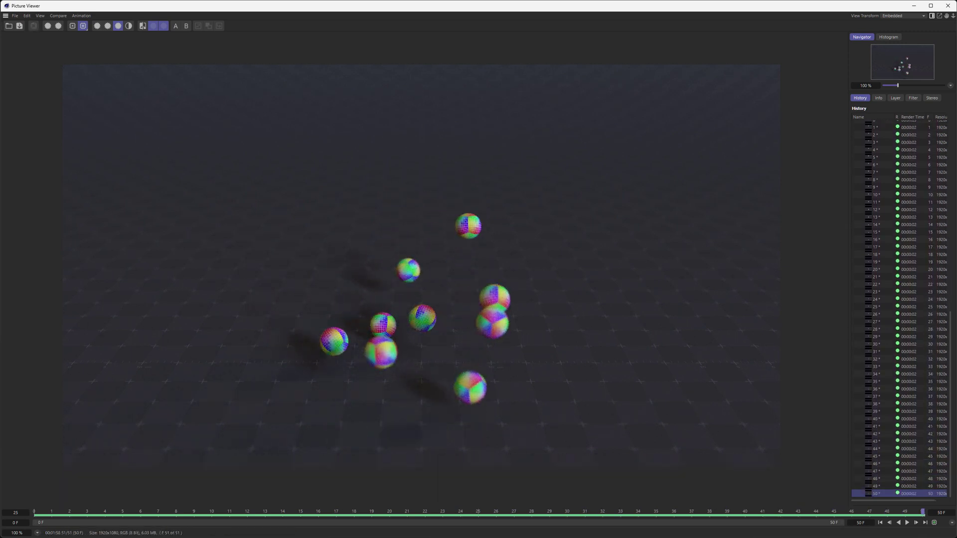
click(907, 523)
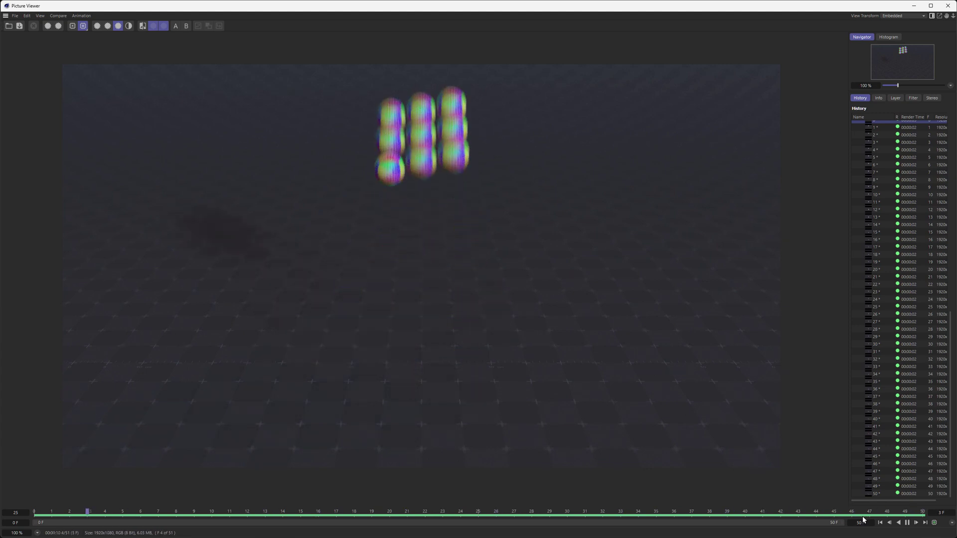
key(space)
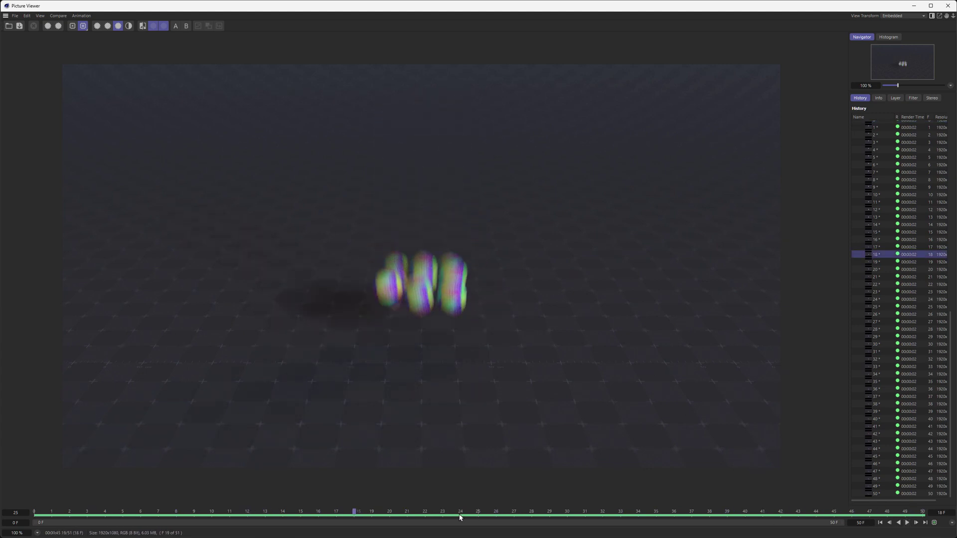
drag(461, 516, 571, 526)
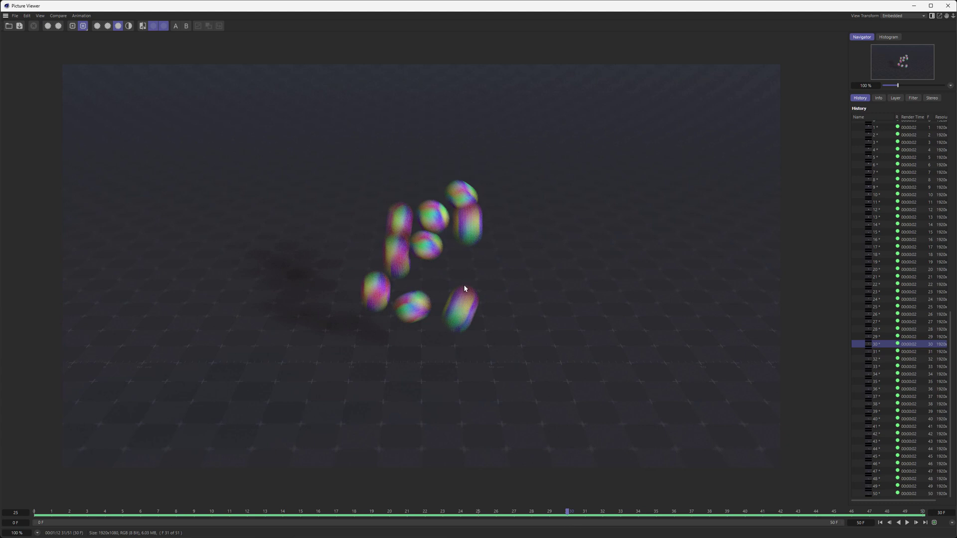
drag(566, 516, 621, 525)
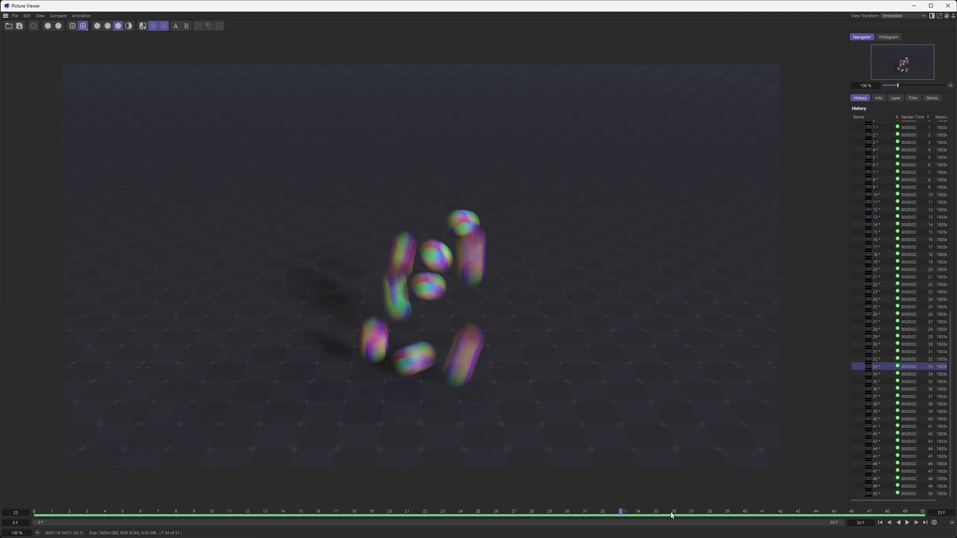
drag(625, 512, 706, 533)
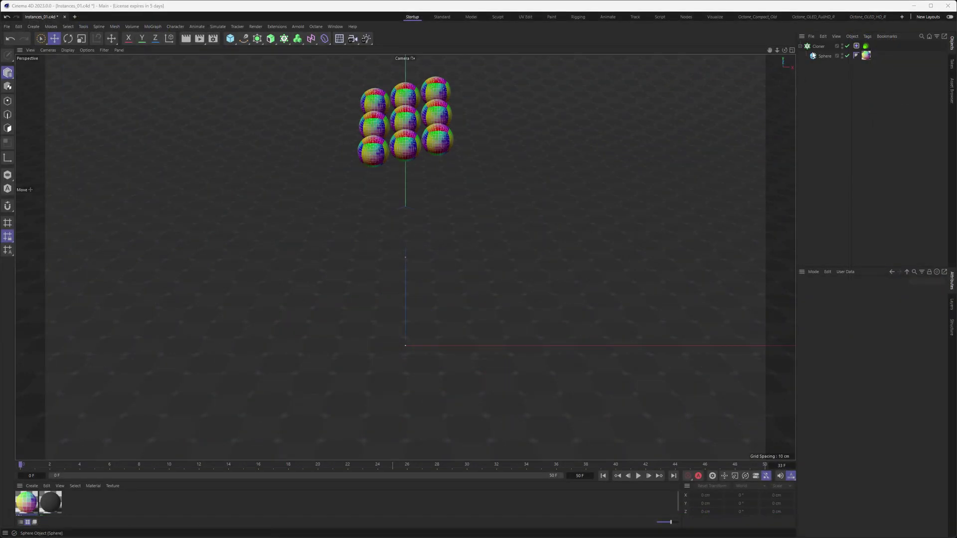
Step: Test-convert the Cloner to check Sphere 0, undo, then drag the Sphere out of the Cloner to the top level
click(818, 47)
key(c)
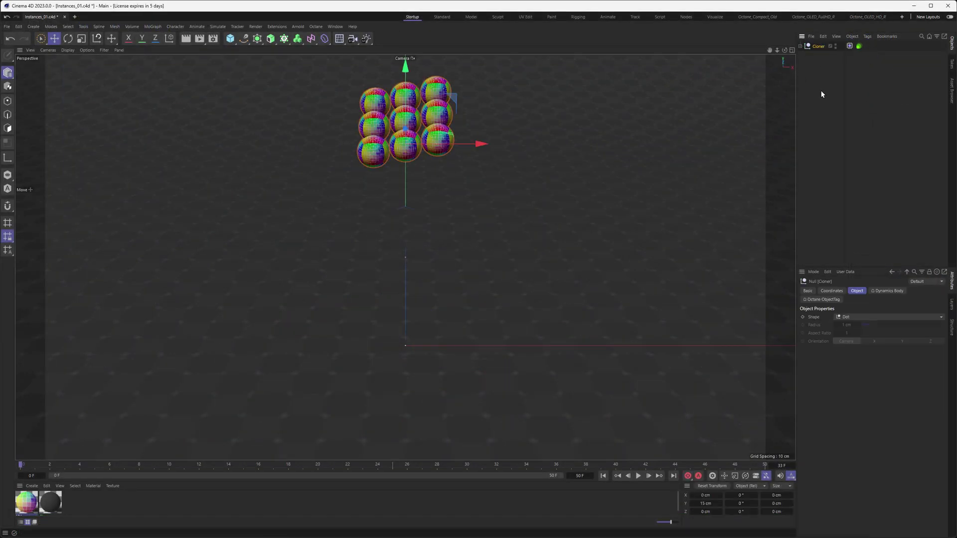
click(799, 46)
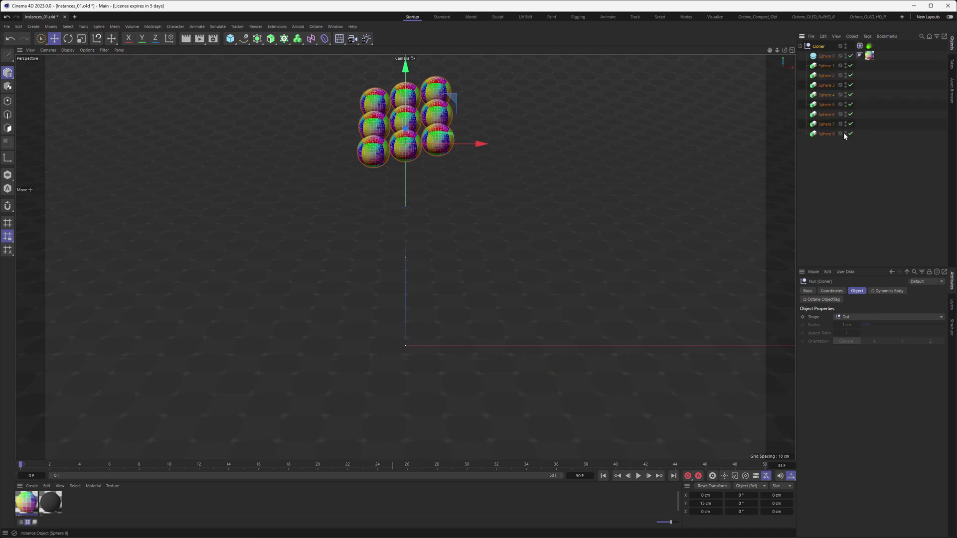
click(823, 57)
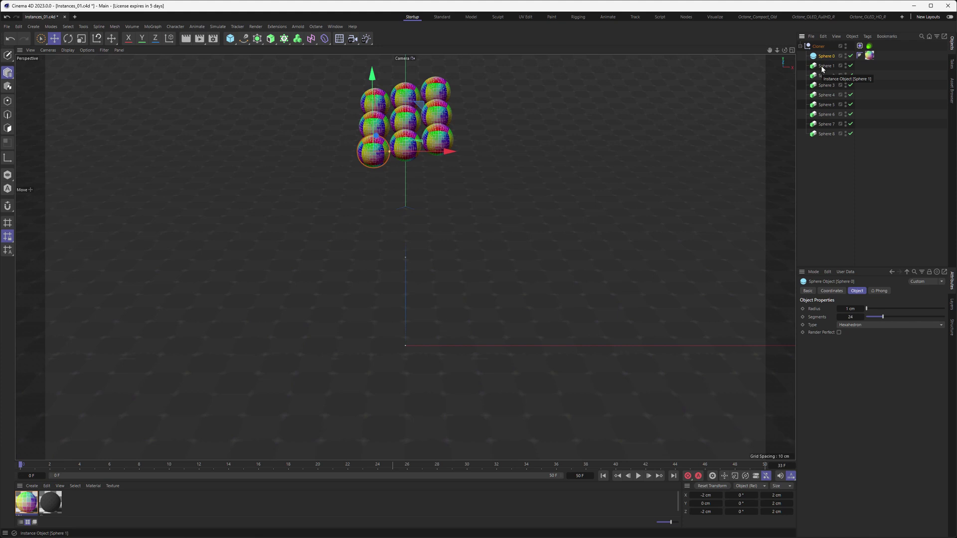
click(9, 40)
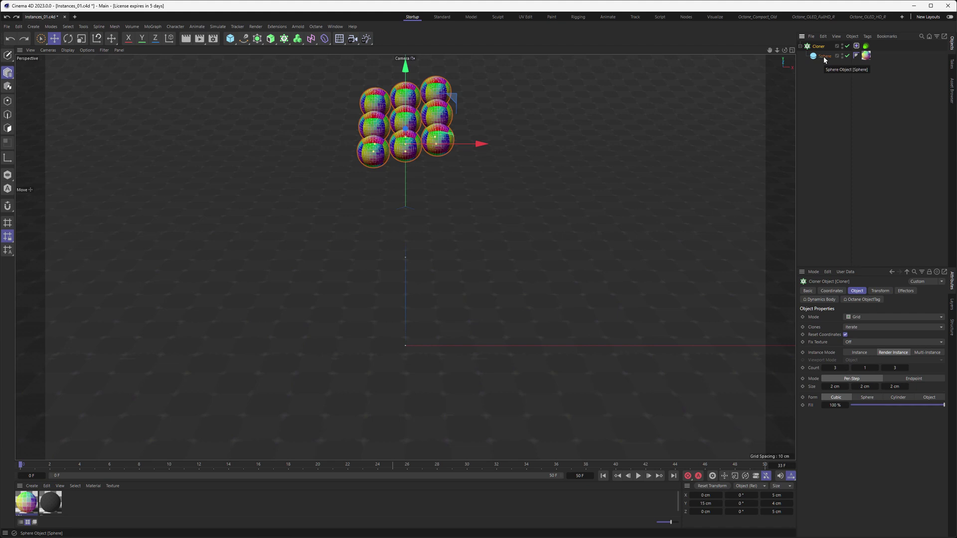
drag(824, 60, 826, 80)
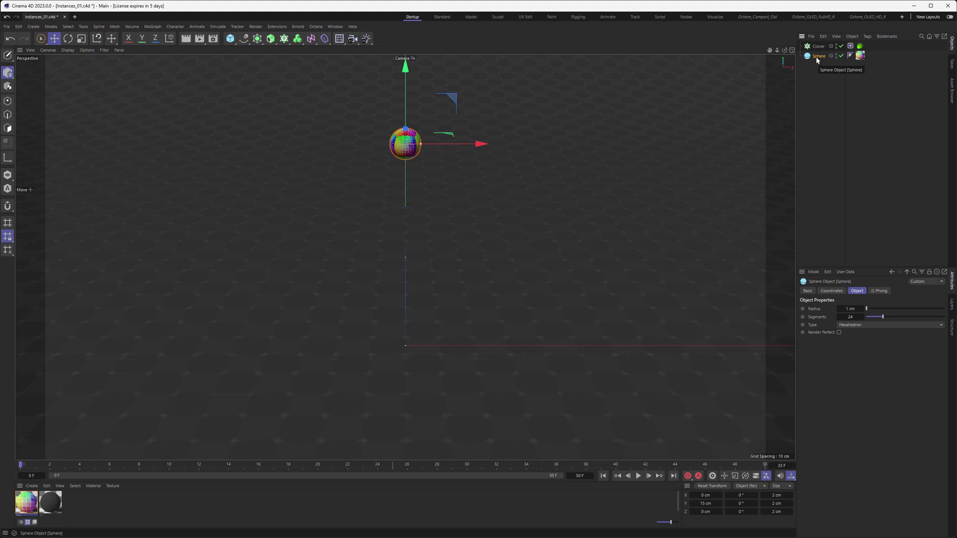
Step: Add a Render Instance of the Sphere and nest it under the Cloner
click(255, 40)
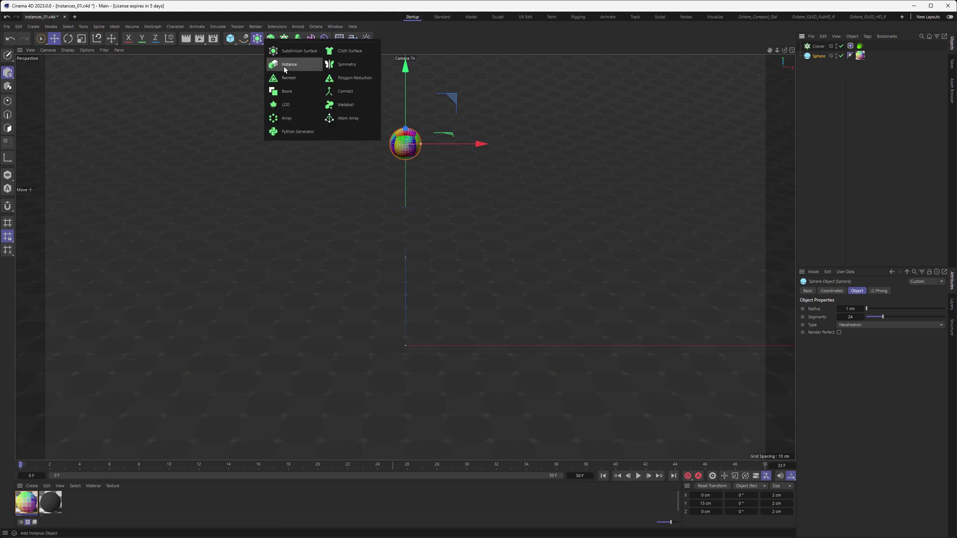
click(285, 64)
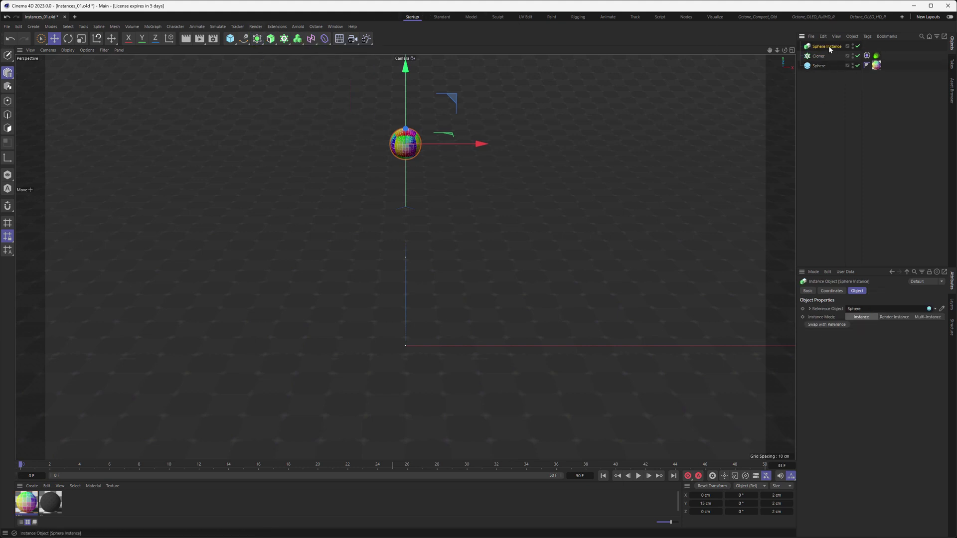
click(892, 317)
drag(816, 50, 818, 57)
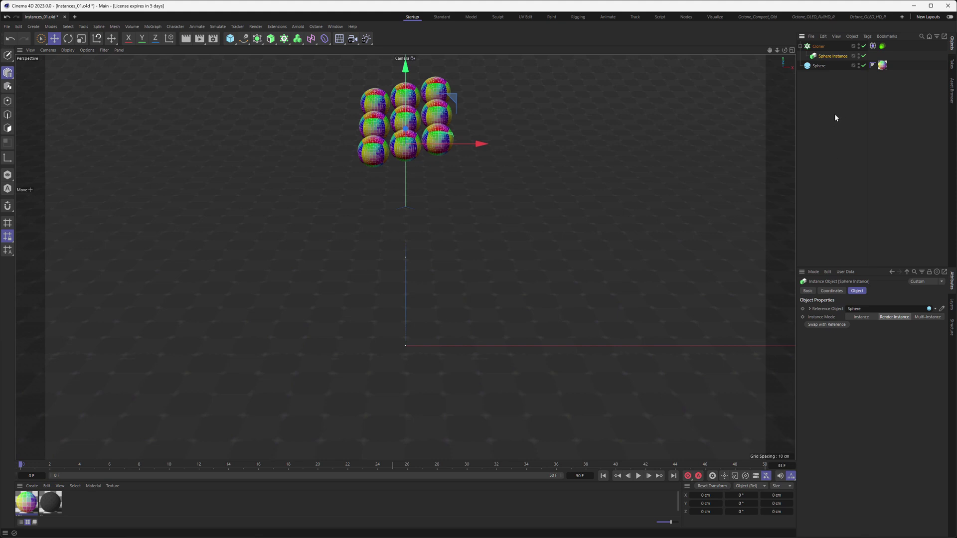
Step: Check the Cloner and Sphere Instance settings, ending with the Cloner selected
click(817, 46)
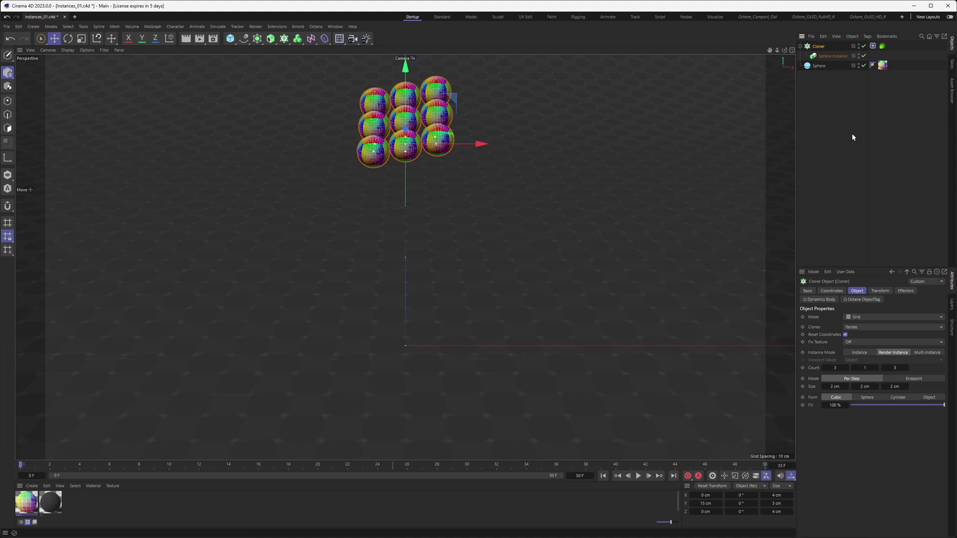
click(833, 57)
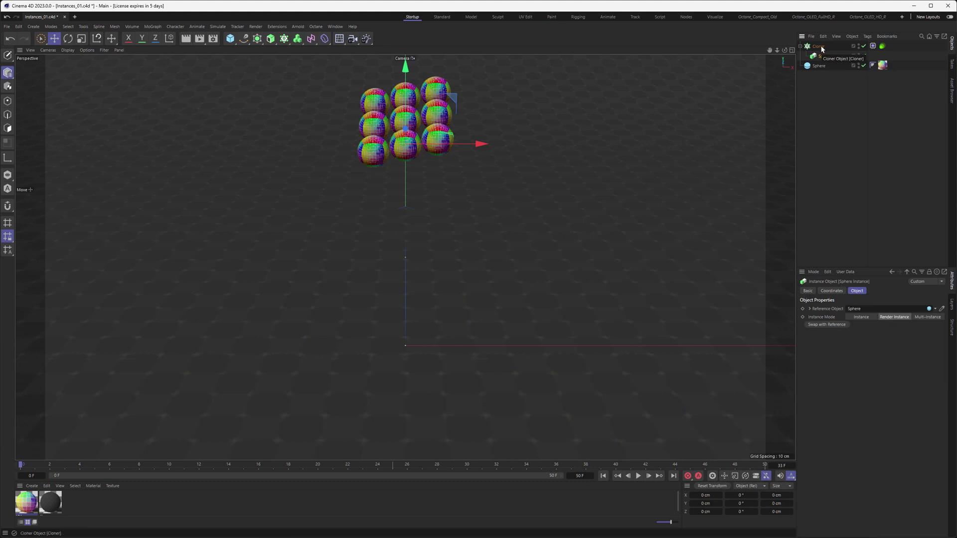
click(819, 46)
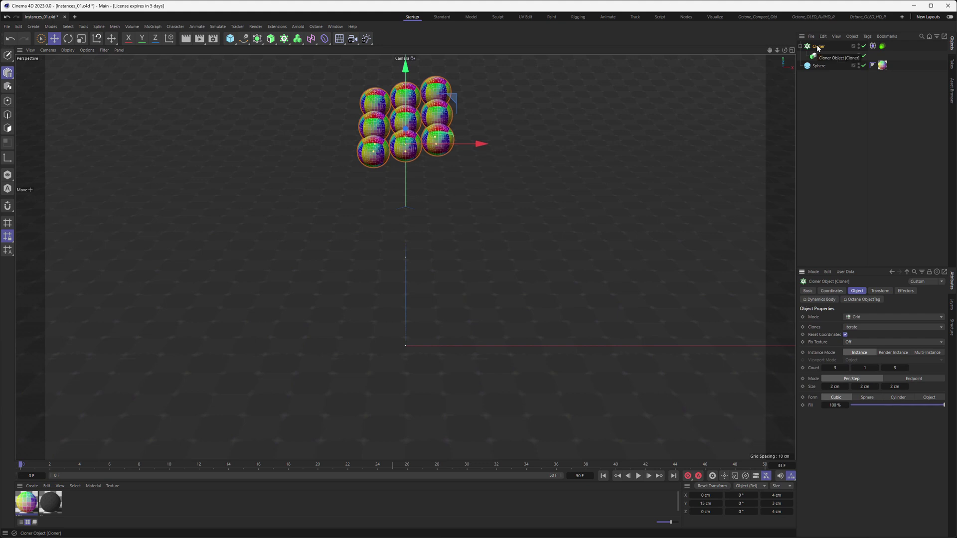
Step: Make the Cloner editable and select its nine resulting sphere instances
key(c)
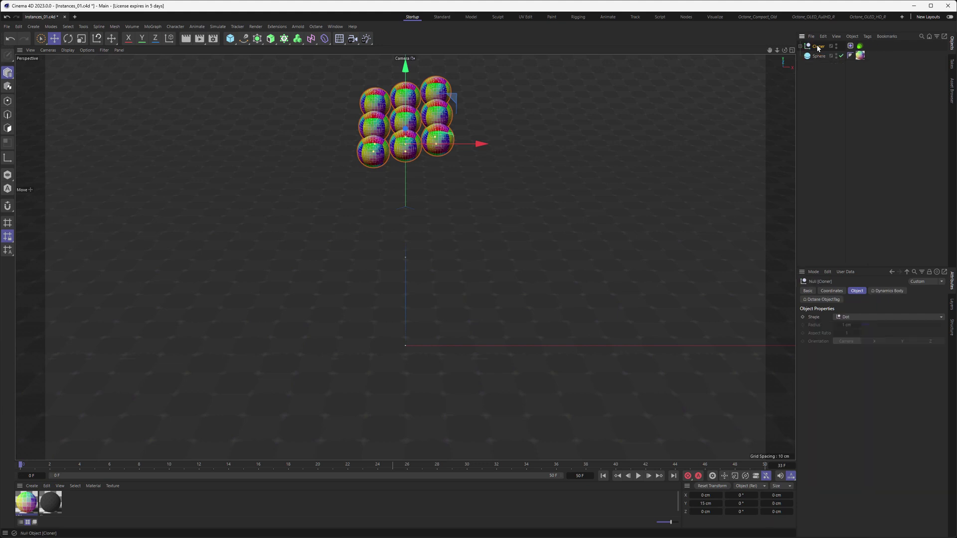
click(800, 46)
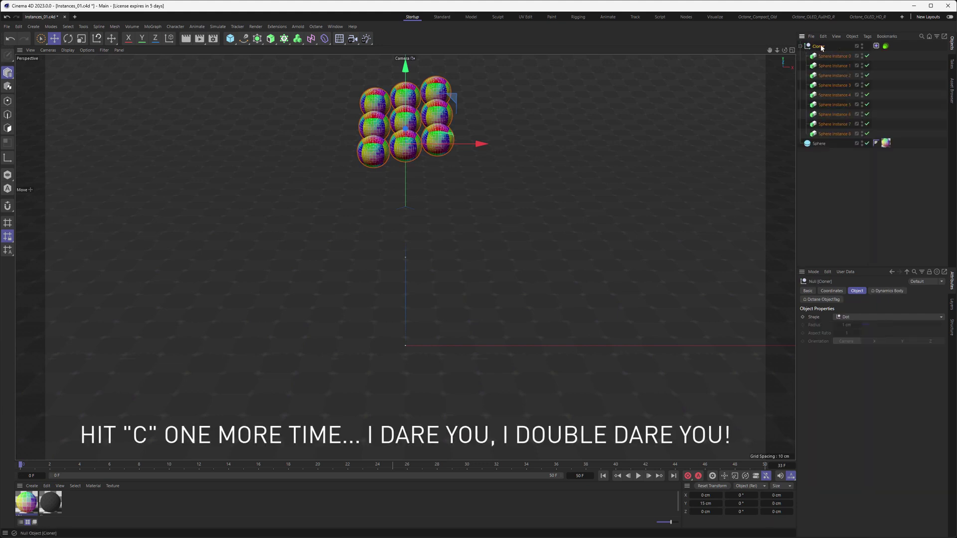
click(828, 56)
shift+click(833, 132)
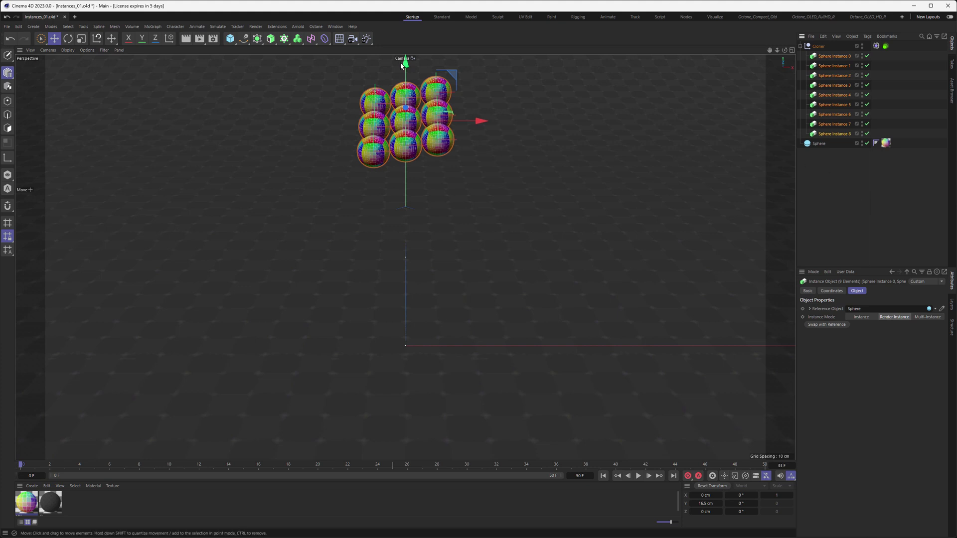
Step: Undo the conversion four times to restore the live 3×1×3 Grid Cloner
click(9, 39)
click(9, 39)
click(9, 39)
click(10, 39)
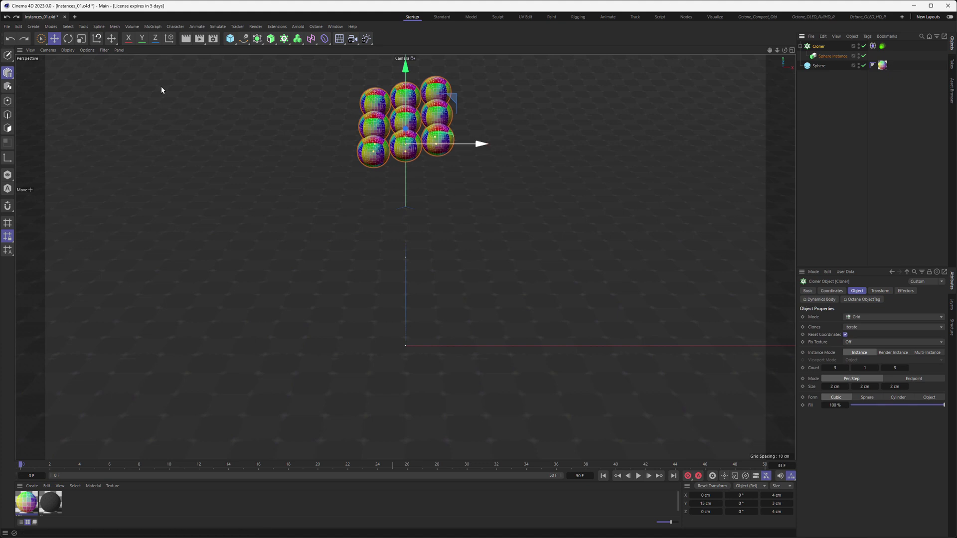
Step: Render the animation to the Picture Viewer without a file name and play it back
click(198, 38)
click(500, 433)
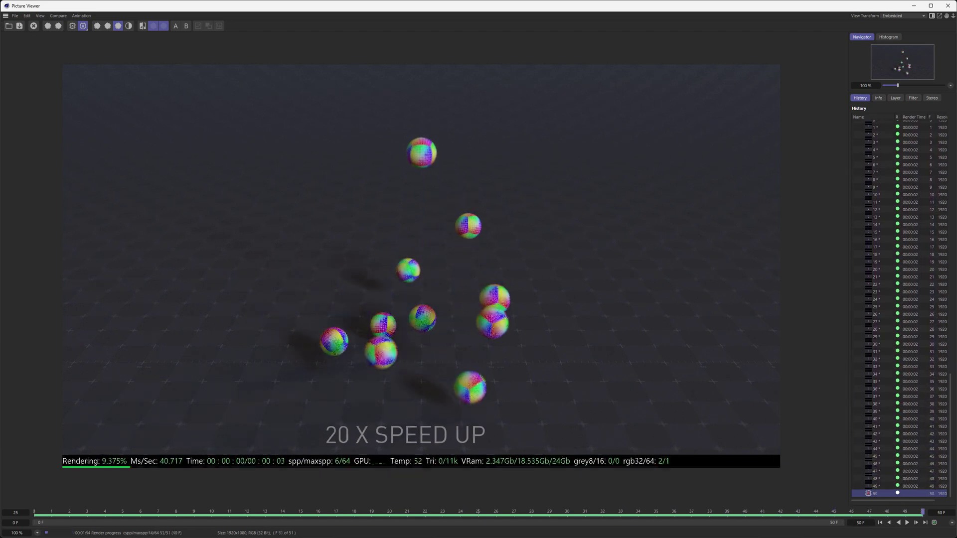
click(907, 522)
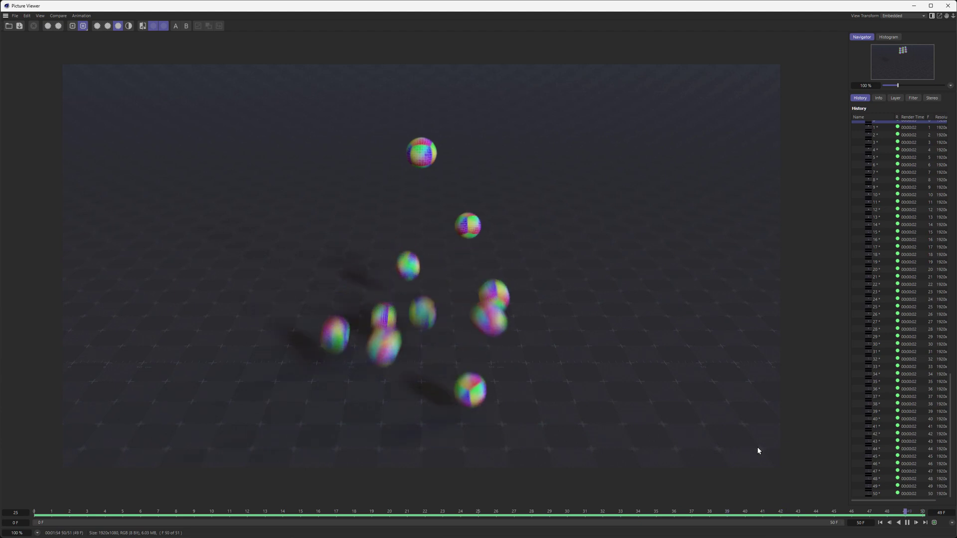
Step: Stop on frame 42, scrub back to frame 33 to inspect blur, then minimize the viewer
click(907, 522)
click(771, 517)
drag(771, 517, 619, 524)
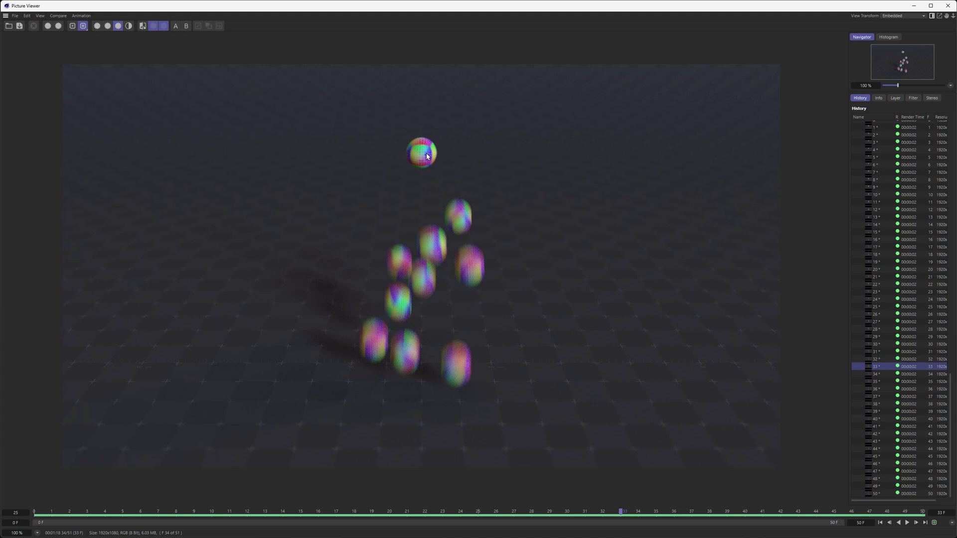
click(914, 6)
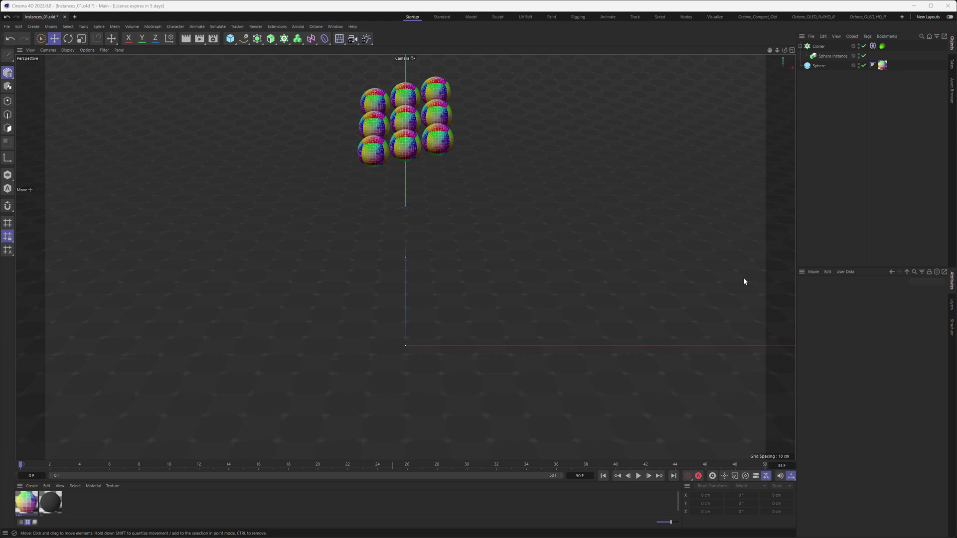
Step: Disable and re-enable the master Sphere to test the clones
click(818, 67)
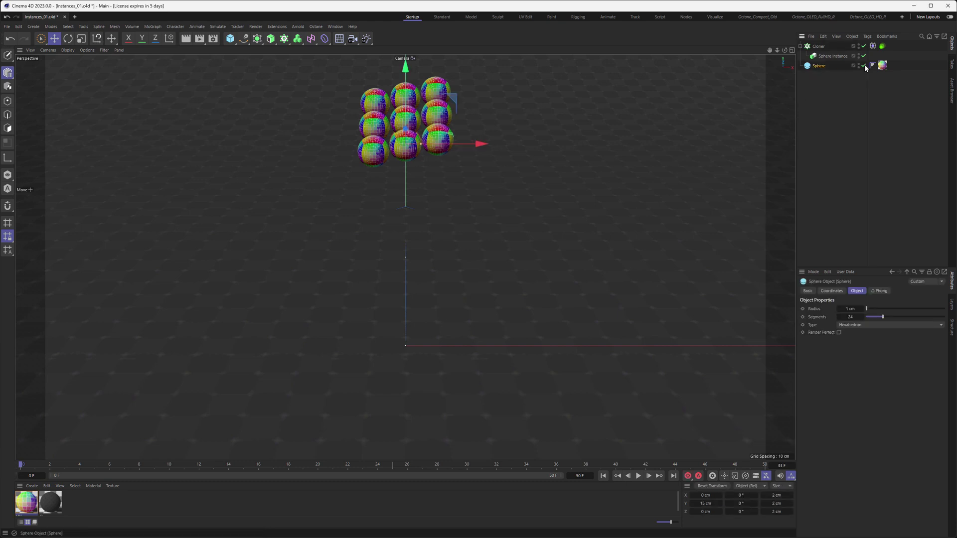
click(864, 67)
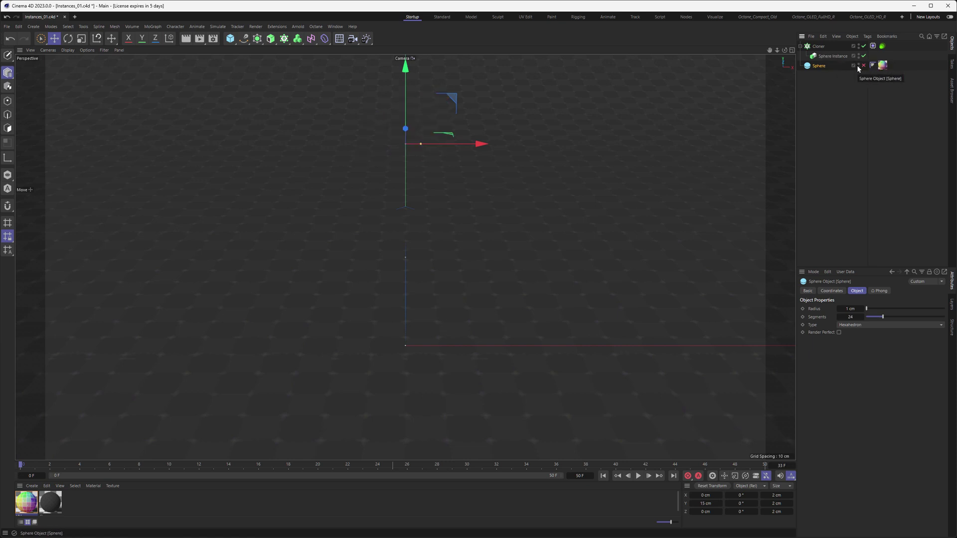
click(863, 66)
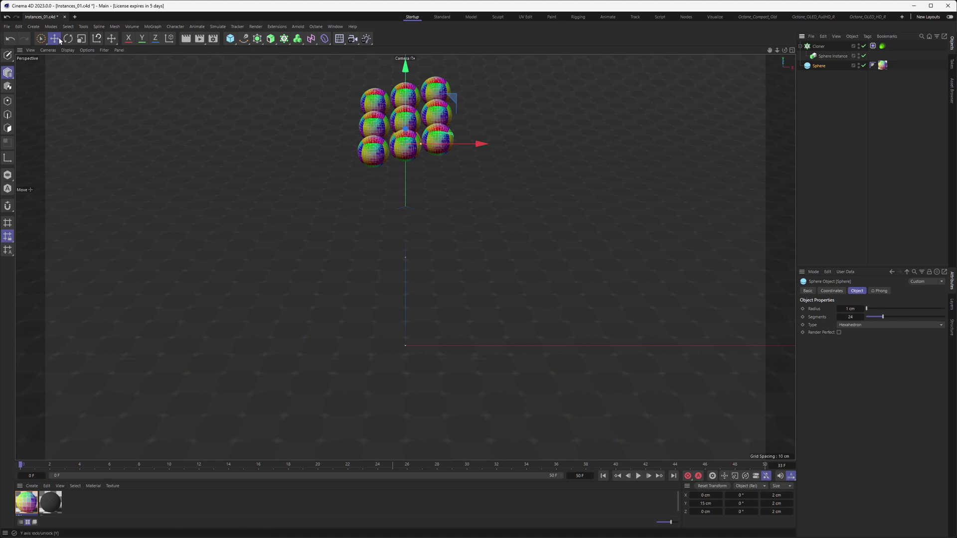
Step: Group the master Sphere under a new Null, reselect it, and start another render
click(33, 26)
alt+click(39, 42)
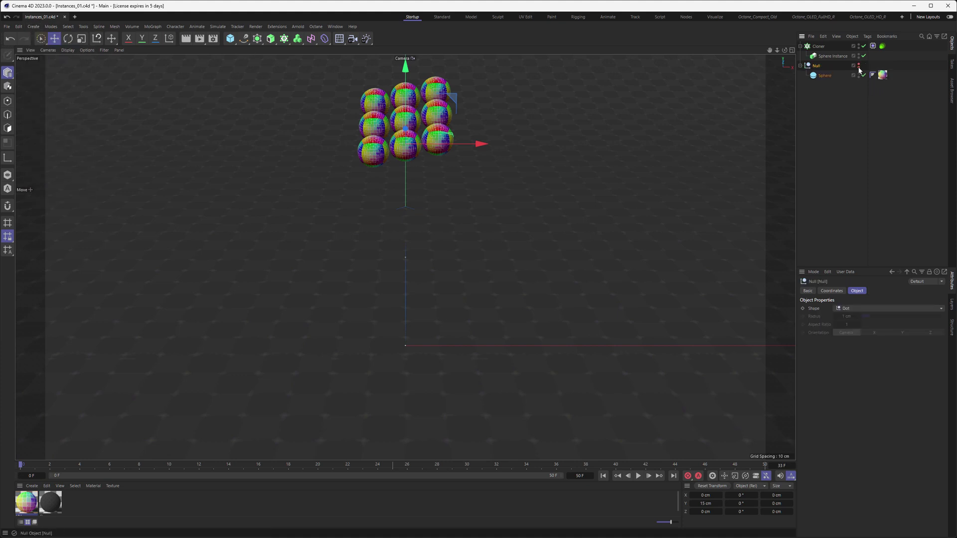
click(823, 78)
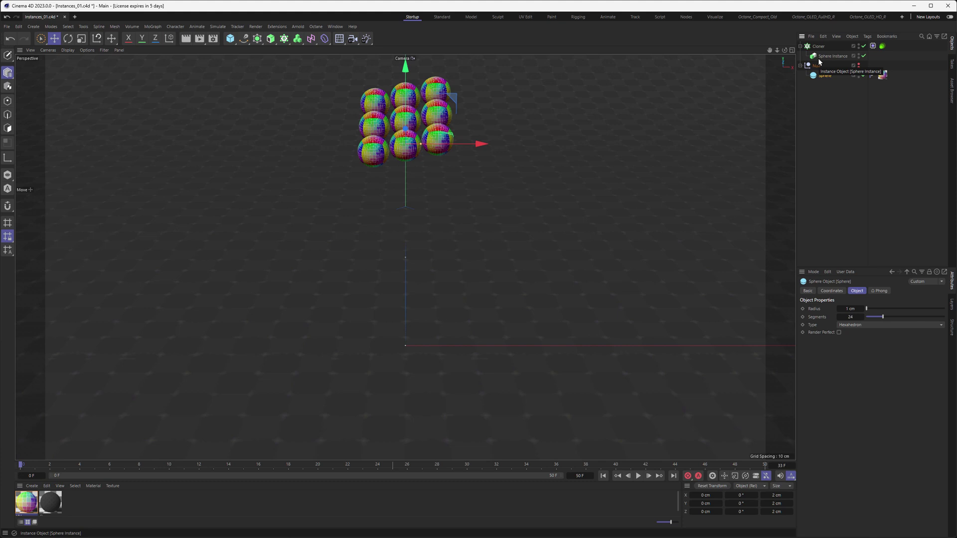
click(199, 38)
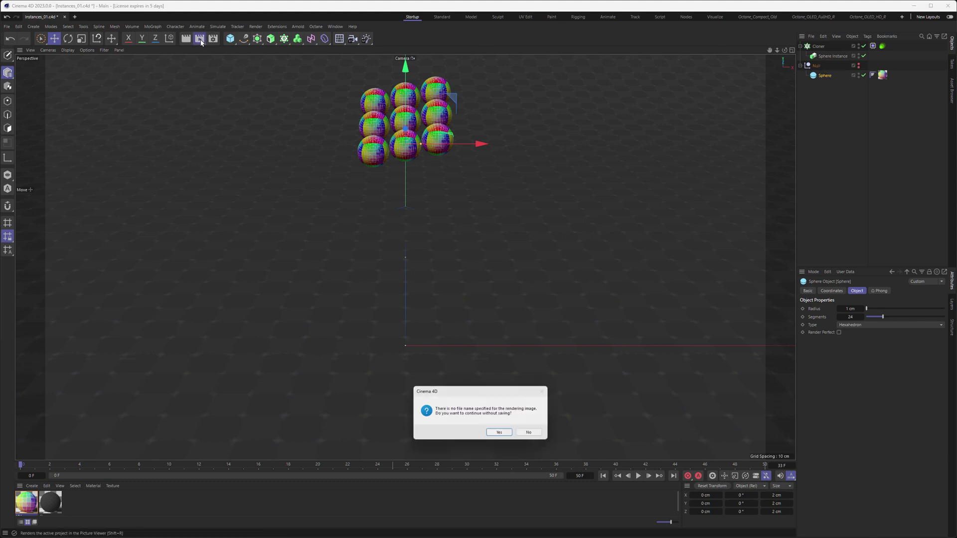
Step: Continue the render without a file name and play back the 51-frame result
click(501, 434)
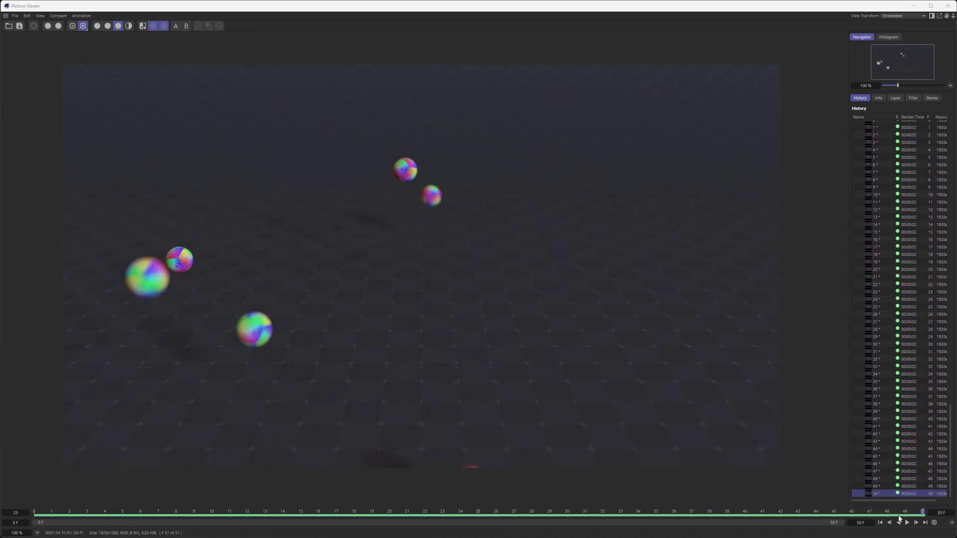
click(907, 522)
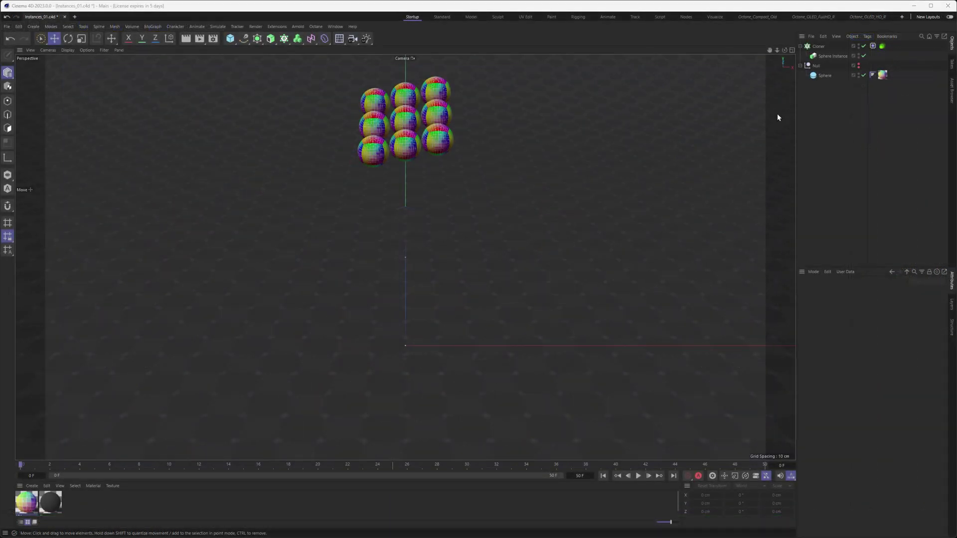
Step: Select the Sphere Instance object in the Object Manager
click(832, 56)
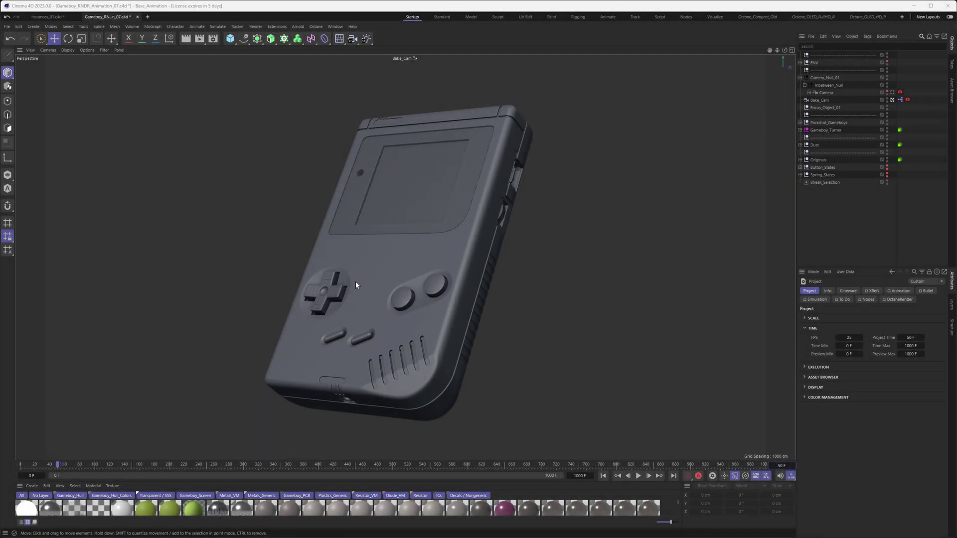
Step: Scrub to the PCB close-up, pick the small connector, and reveal its INS_DA instance in the hierarchy
drag(60, 466, 368, 477)
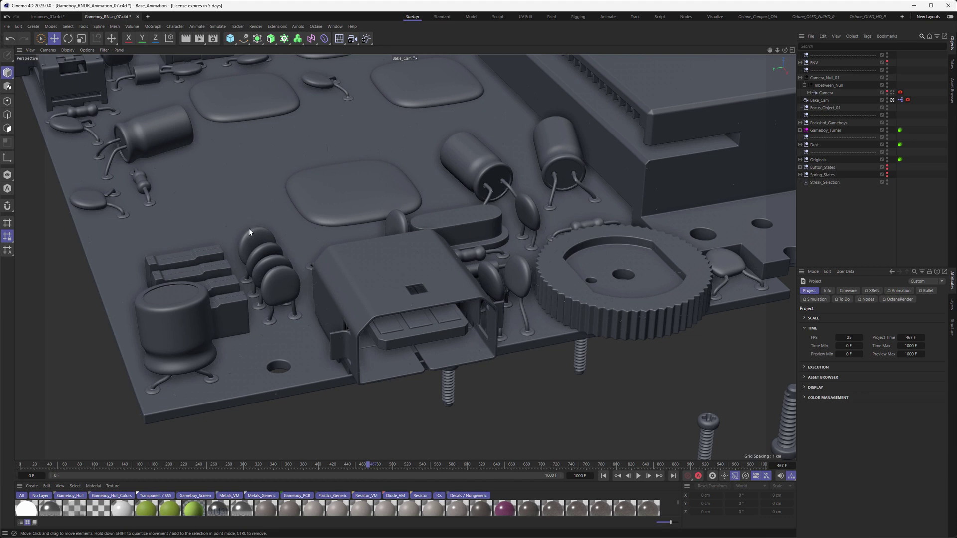
click(186, 257)
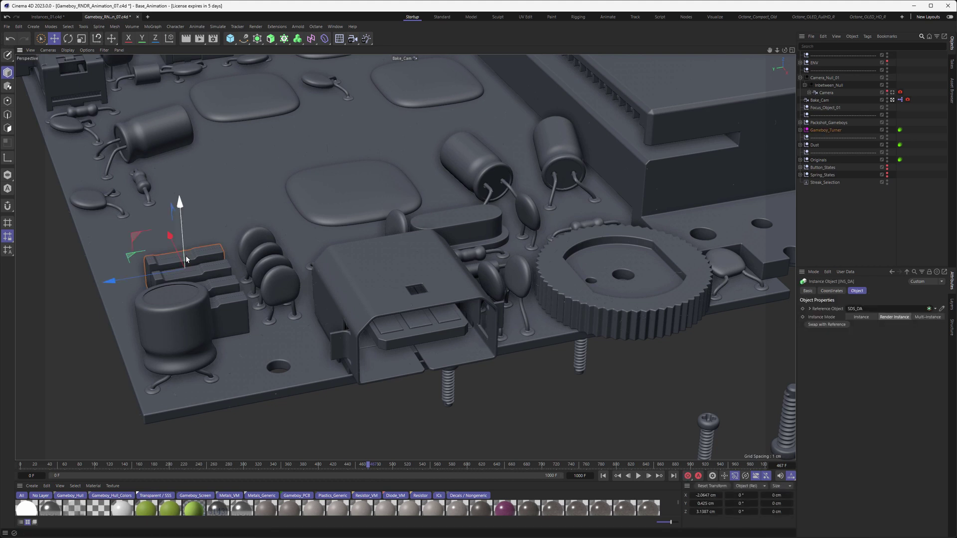
key(s)
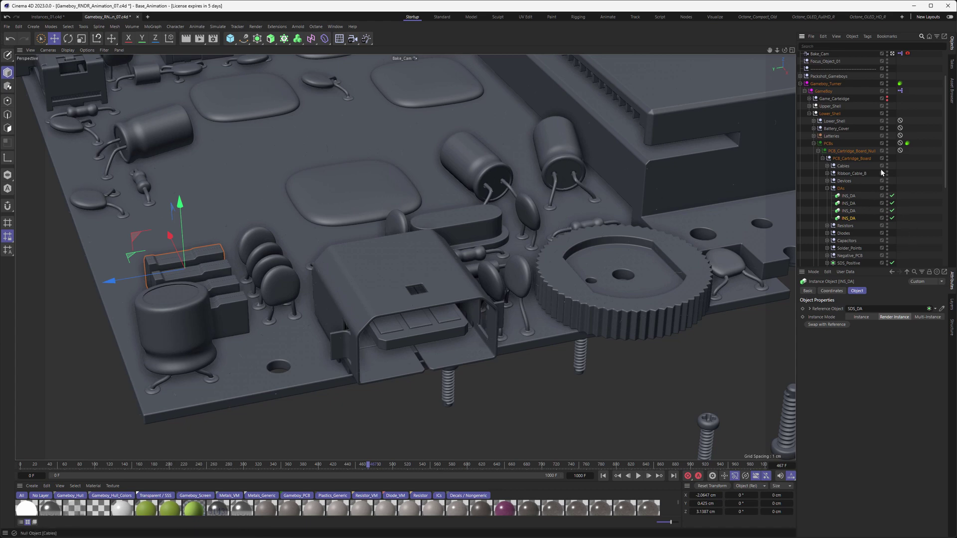
Step: Exit the Bake_Cam view and pull back to see both Game Boys and the loose parts
scroll(878, 168, up, 3)
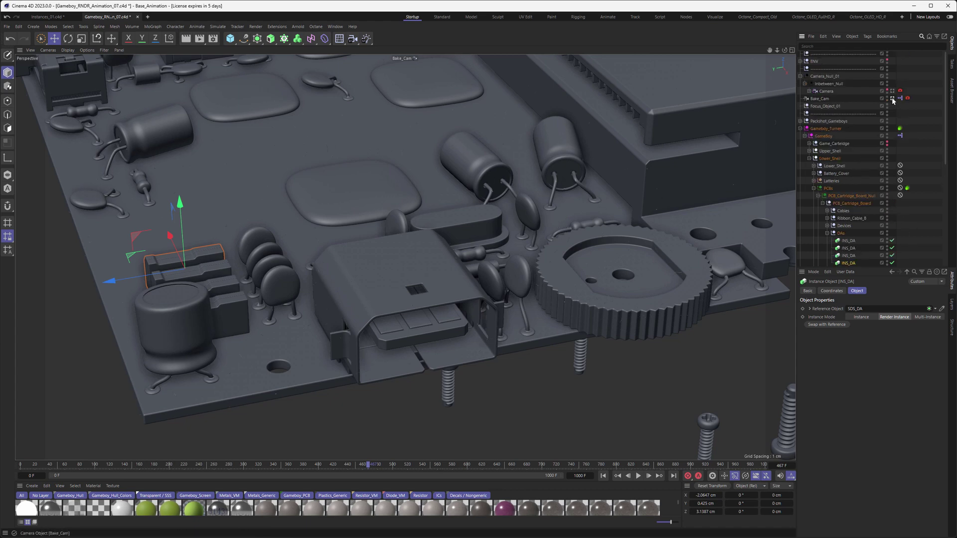
click(892, 99)
alt+drag(512, 239, 562, 247)
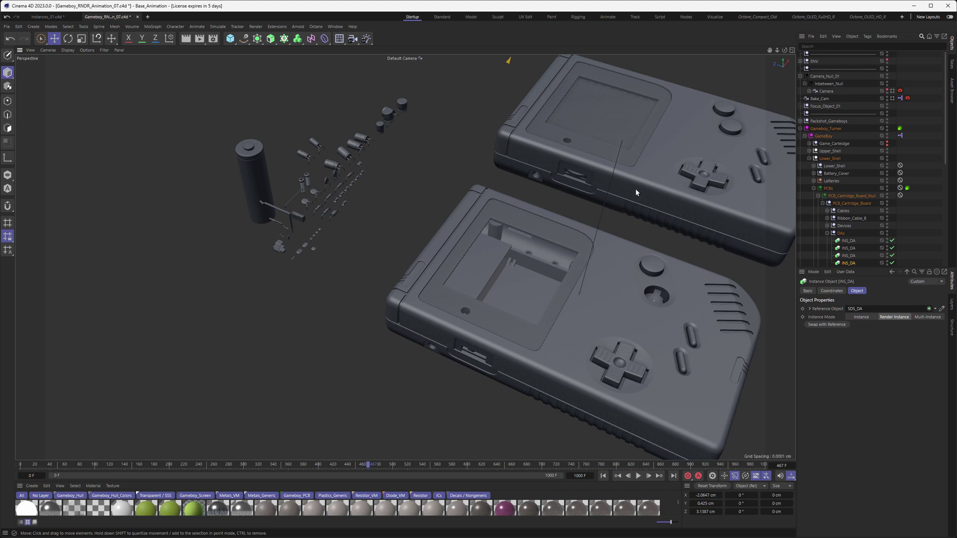
scroll(592, 194, down, 10)
alt+drag(566, 249, 540, 270)
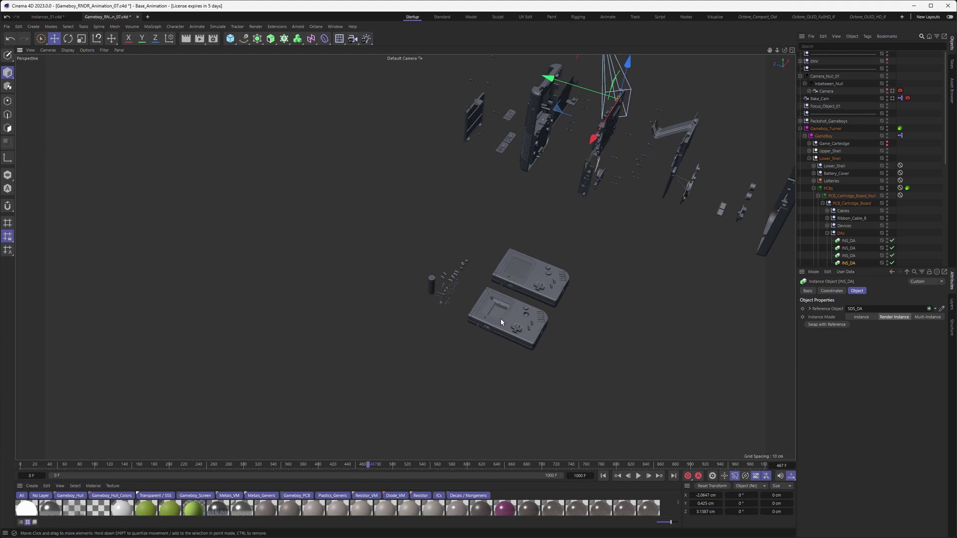
scroll(500, 318, up, 6)
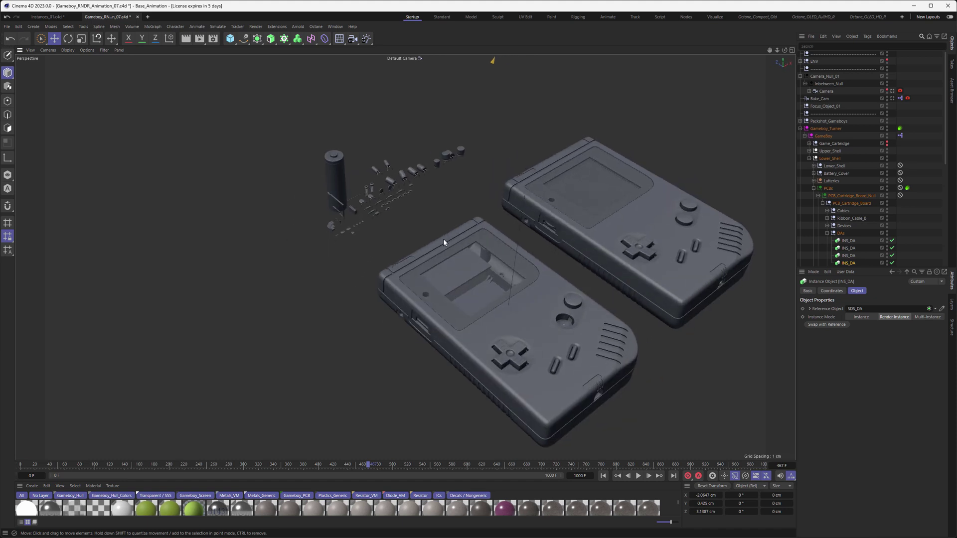
scroll(437, 232, up, 8)
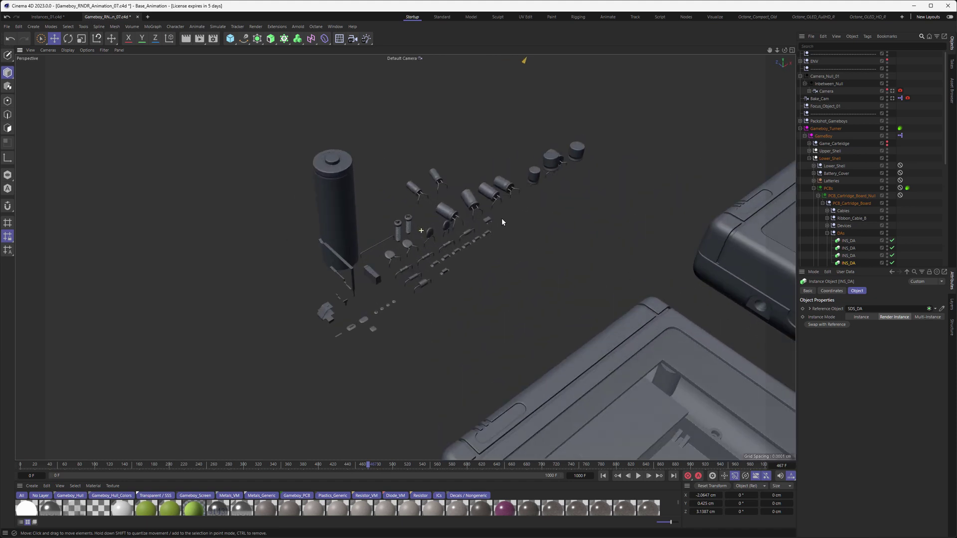
scroll(502, 221, up, 6)
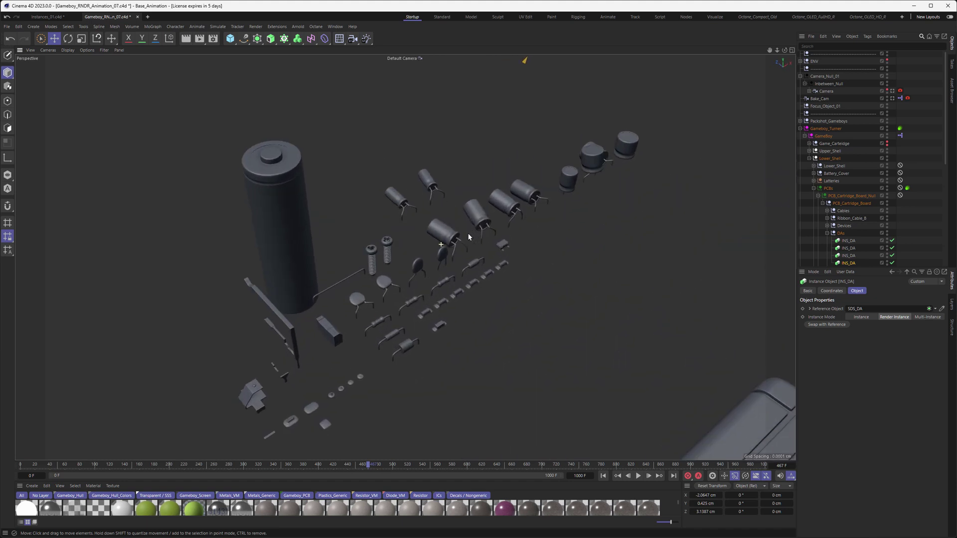
Step: Orbit the viewport to show both handhelds and the exploded circuit-board parts
alt+drag(468, 232, 289, 216)
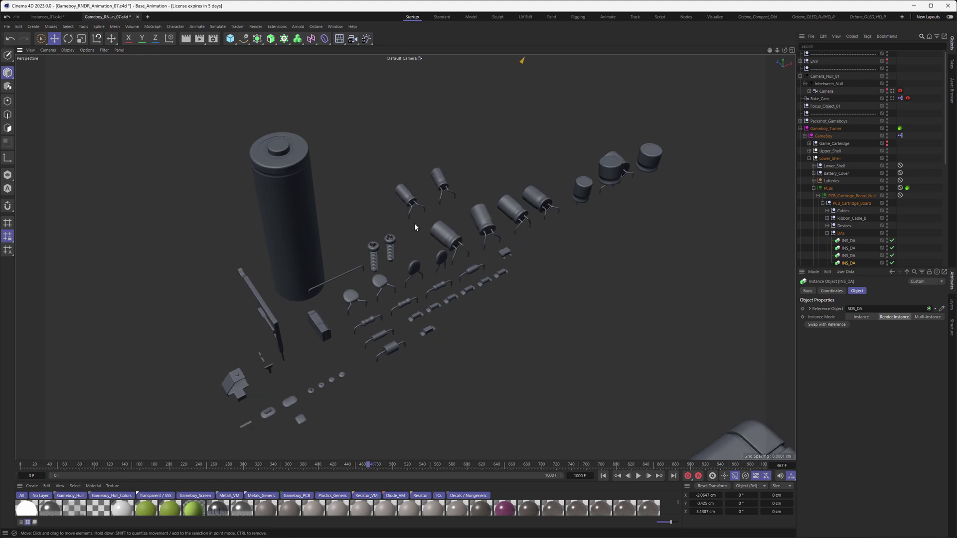
mouse_move(406, 220)
alt+mouse_down()
mouse_move(453, 225)
mouse_move(408, 241)
mouse_move(551, 328)
mouse_move(424, 216)
alt+mouse_up()
scroll(515, 270, down, 3)
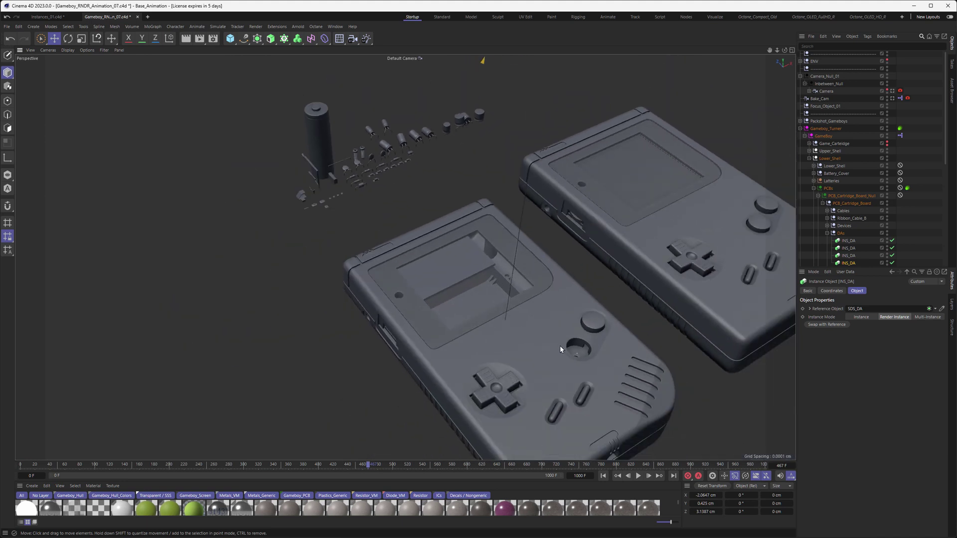
alt+drag(560, 345, 415, 244)
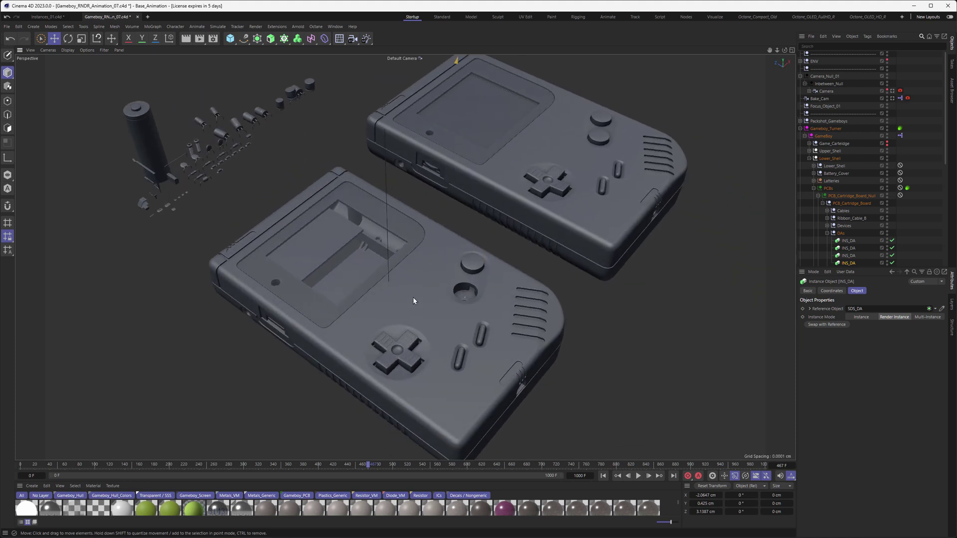
alt+drag(442, 272, 393, 271)
scroll(393, 271, down, 3)
alt+drag(507, 207, 366, 199)
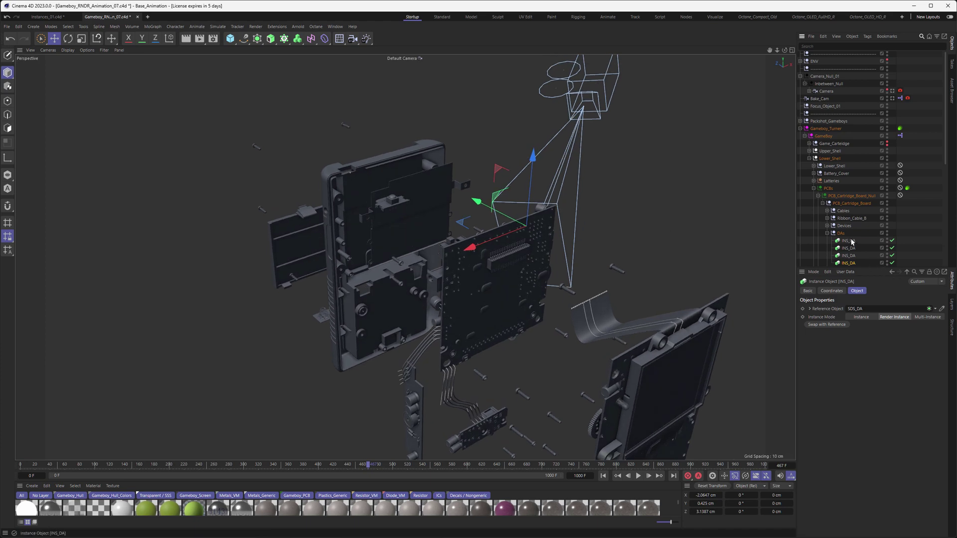